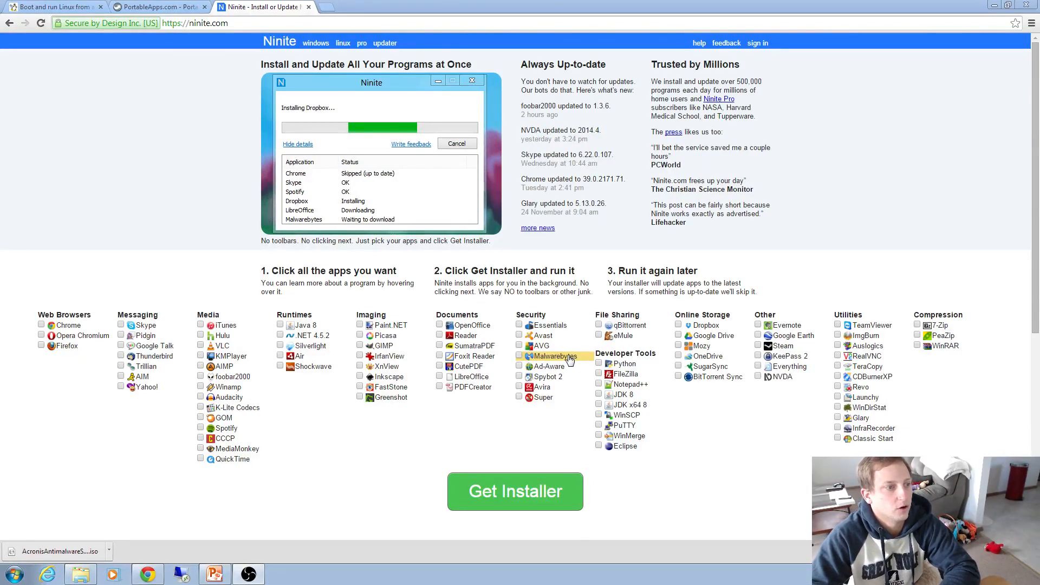
Mark Malwarebytes in Ninite's Security list and clear the selection again.
{"action": "left_click", "coordinate": [519, 356]}
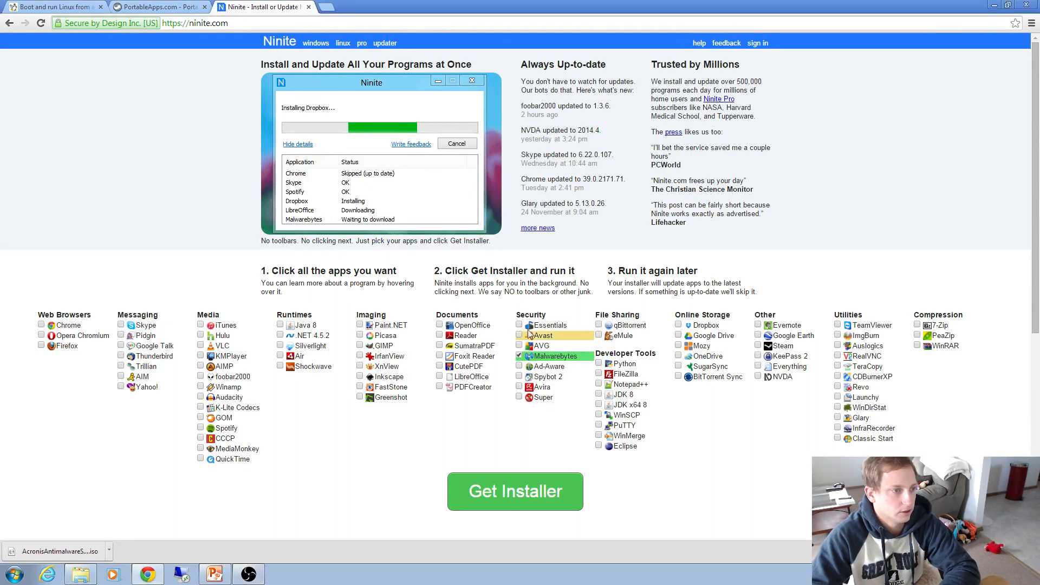
{"action": "left_click", "coordinate": [520, 358]}
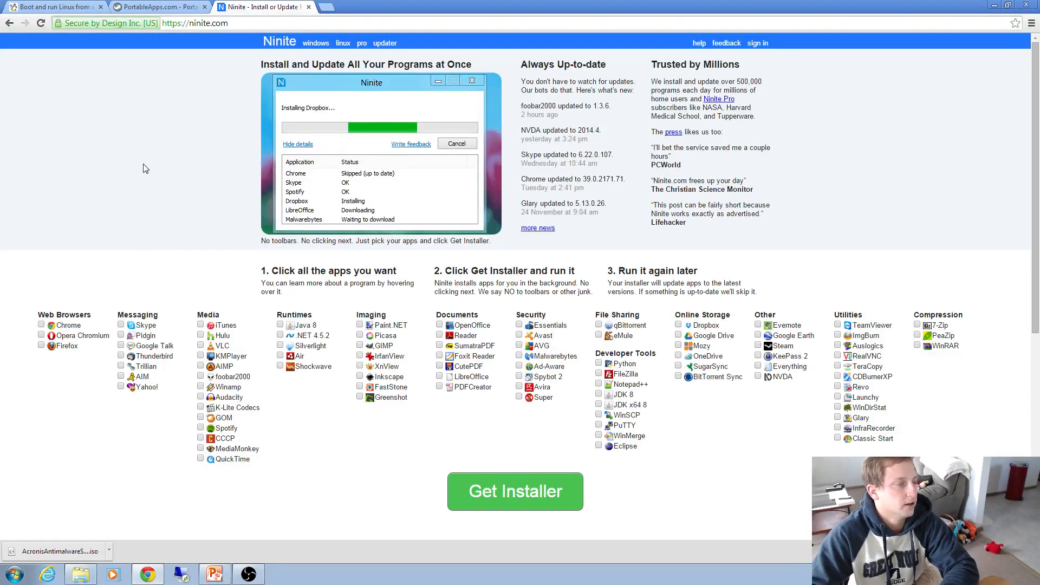
Open the PortableApps.com Platform download page from the PortableApps.com home page.
{"action": "left_click", "coordinate": [158, 6]}
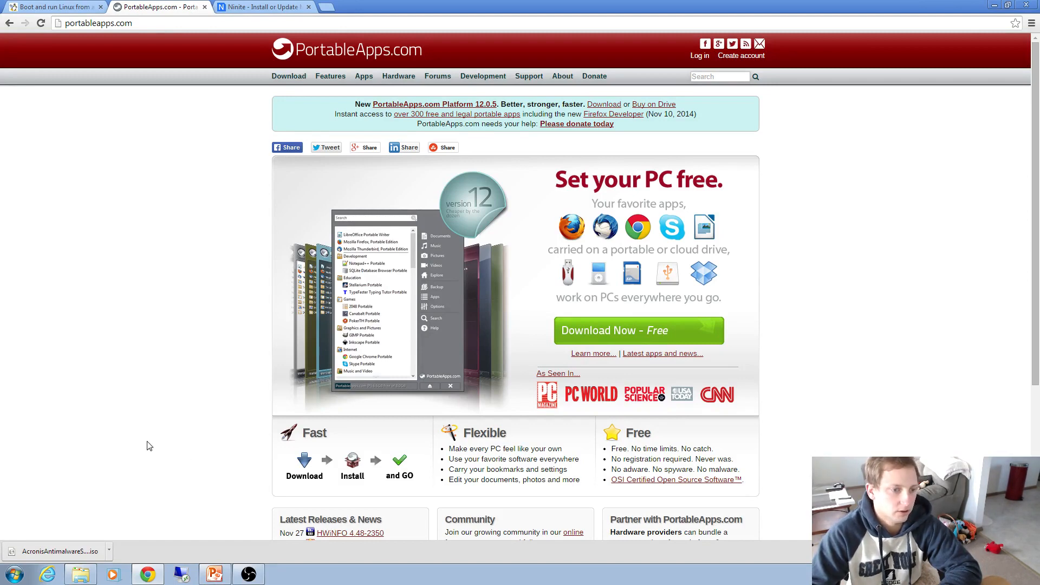
{"action": "left_click", "coordinate": [614, 333]}
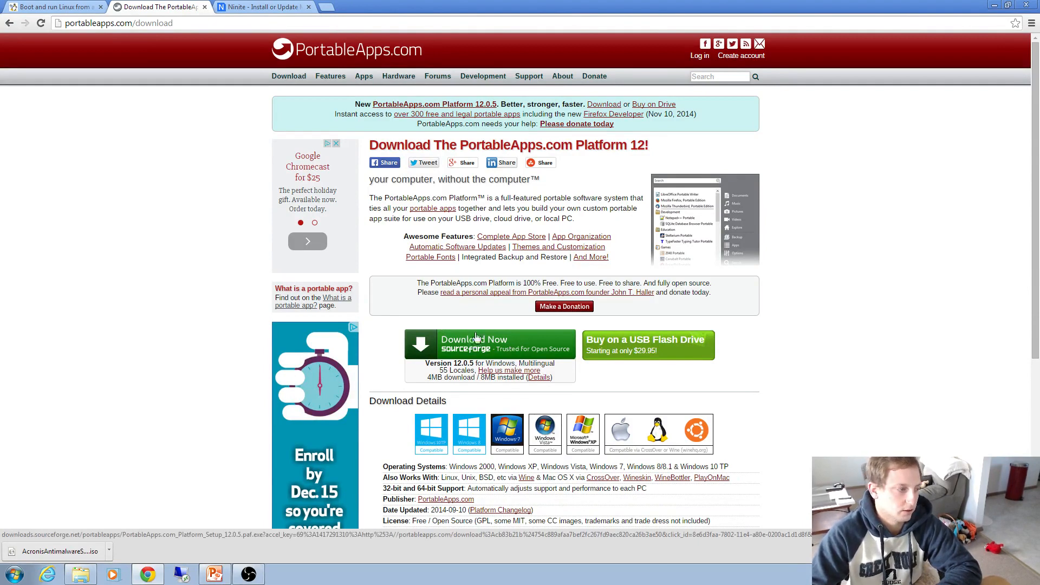
Switch to Windows Explorer, open the PortableApps.com (G:) drive and run Start.exe from it.
{"action": "left_click", "coordinate": [86, 577]}
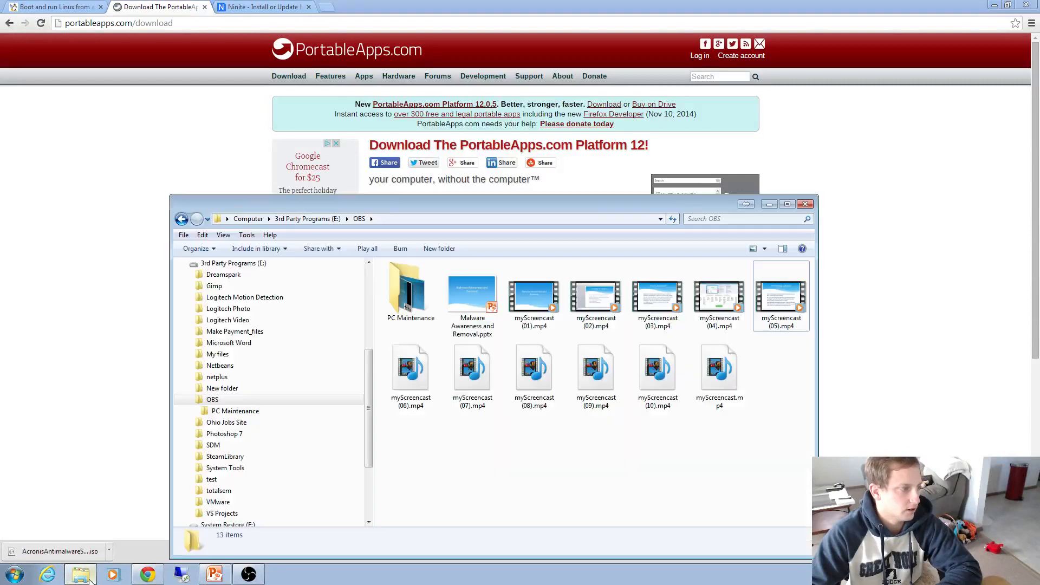
{"action": "left_click", "coordinate": [185, 265]}
{"action": "left_click", "coordinate": [233, 436]}
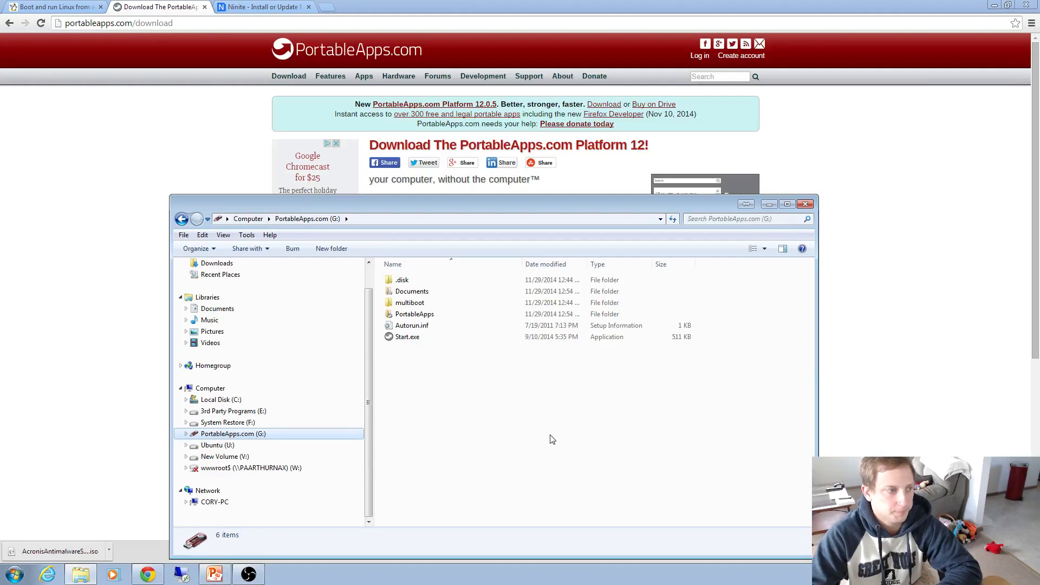
{"action": "double_click", "coordinate": [407, 337]}
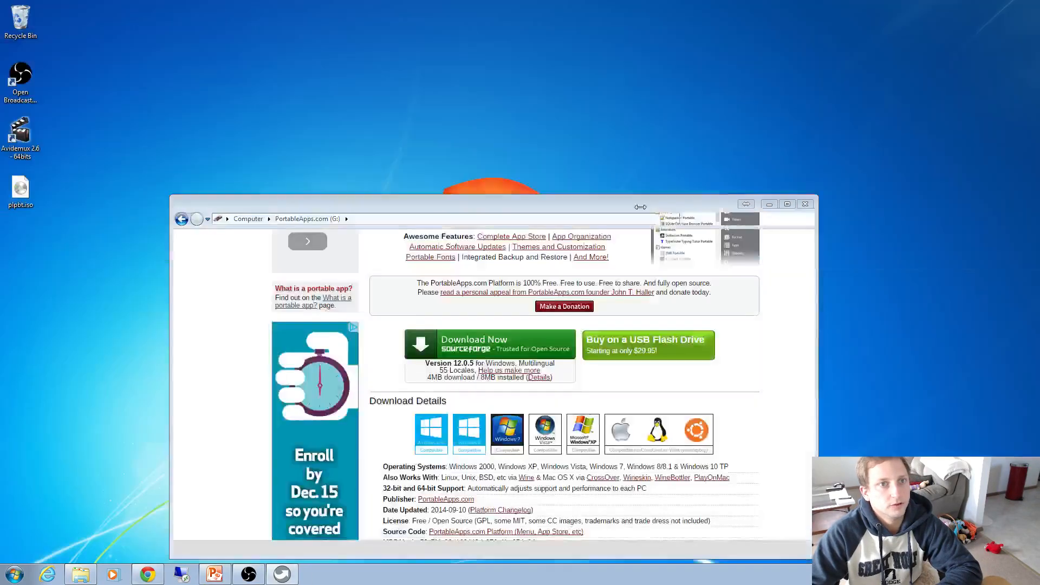
Change the Windows desktop theme to Lion in the Personalization settings.
{"action": "right_click", "coordinate": [642, 115]}
{"action": "left_click", "coordinate": [679, 278]}
{"action": "scroll", "coordinate": [513, 225], "scroll_direction": "up", "scroll_amount": 3}
{"action": "left_click", "coordinate": [390, 157]}
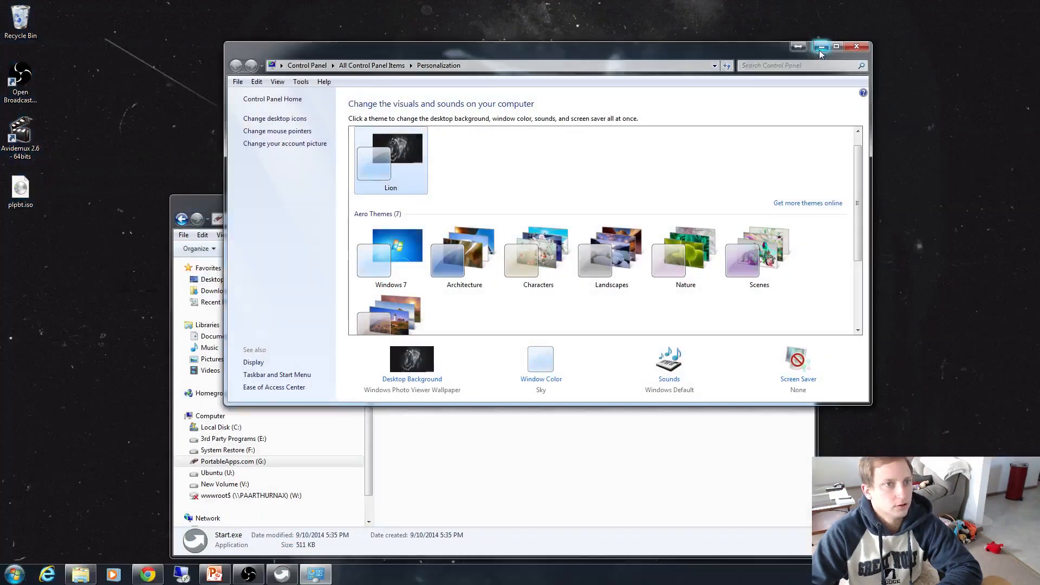
Clear the open windows off the desktop and examine the apps in the PortableApps launcher, closing it when done.
{"action": "left_click", "coordinate": [822, 50]}
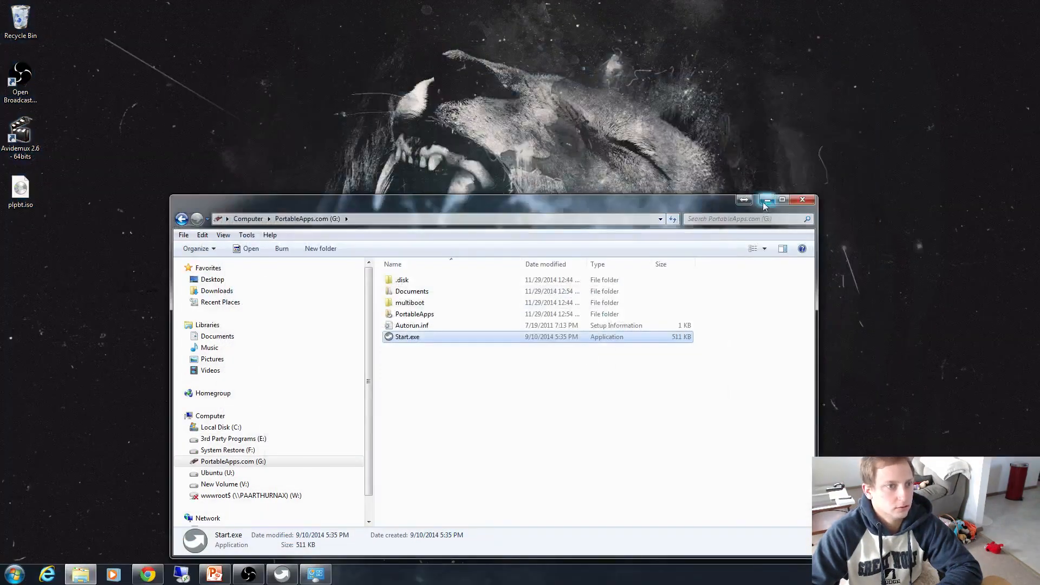
{"action": "left_click", "coordinate": [762, 203]}
{"action": "left_click", "coordinate": [282, 574]}
{"action": "left_click_drag", "start_coordinate": [998, 277], "coordinate": [581, 108]}
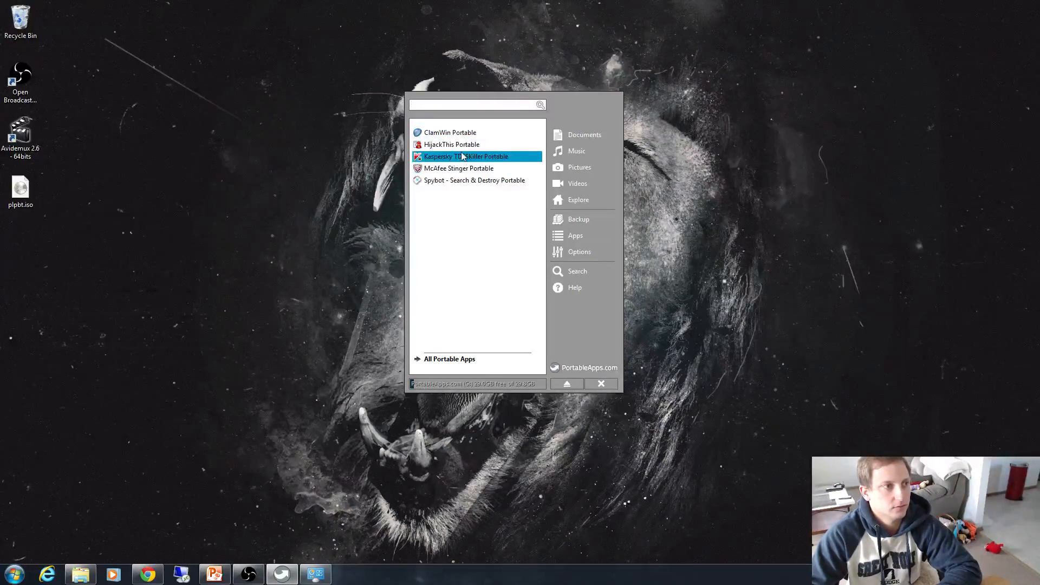
{"action": "left_click", "coordinate": [607, 383]}
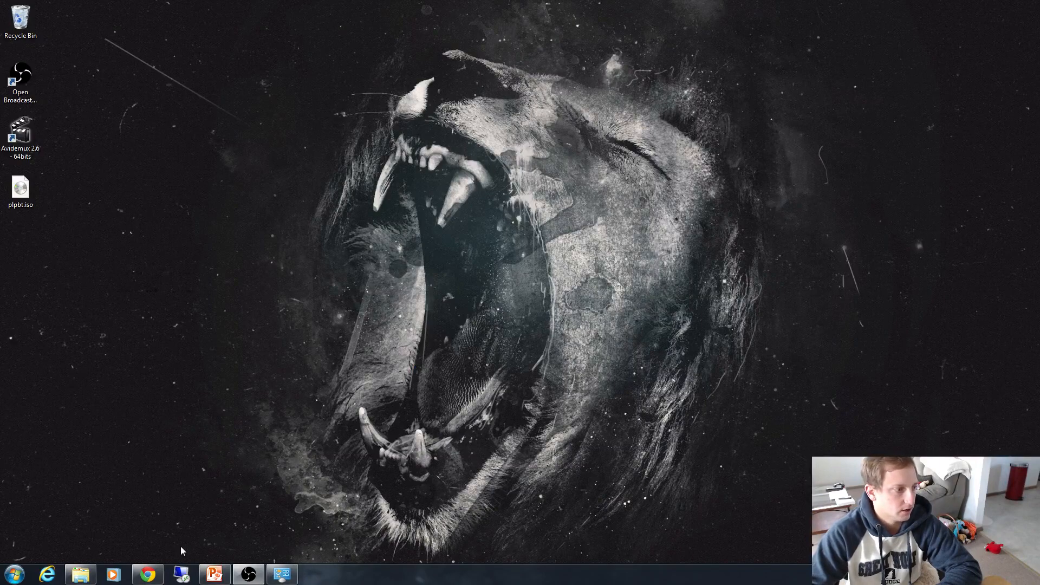
Switch to Chrome and download YUMI-2.0.1.2.exe for Windows from the YUMI page on Pendrivelinux.com.
{"action": "left_click", "coordinate": [147, 574]}
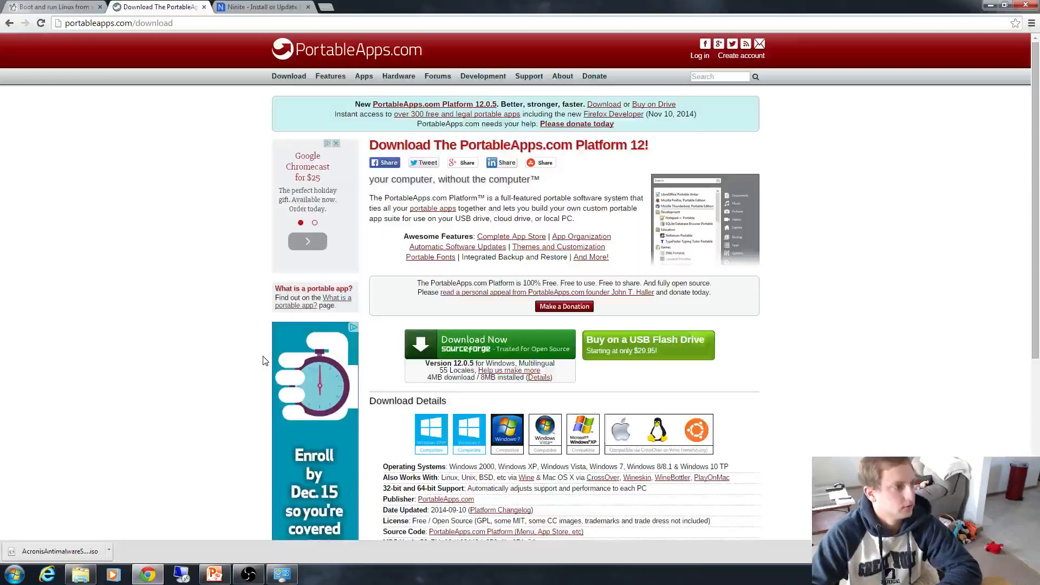
{"action": "left_click", "coordinate": [54, 7]}
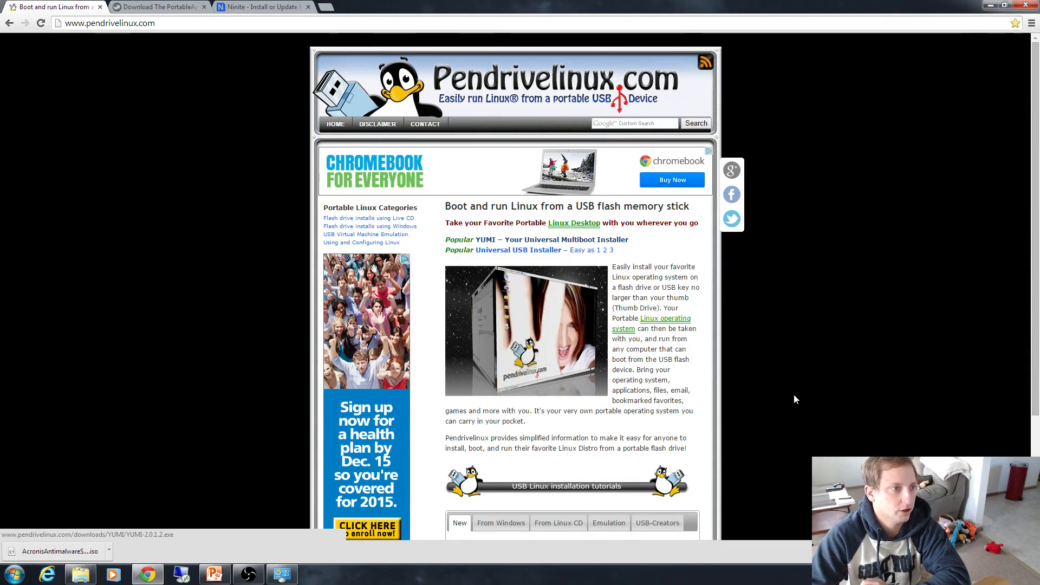
{"action": "left_click", "coordinate": [549, 242]}
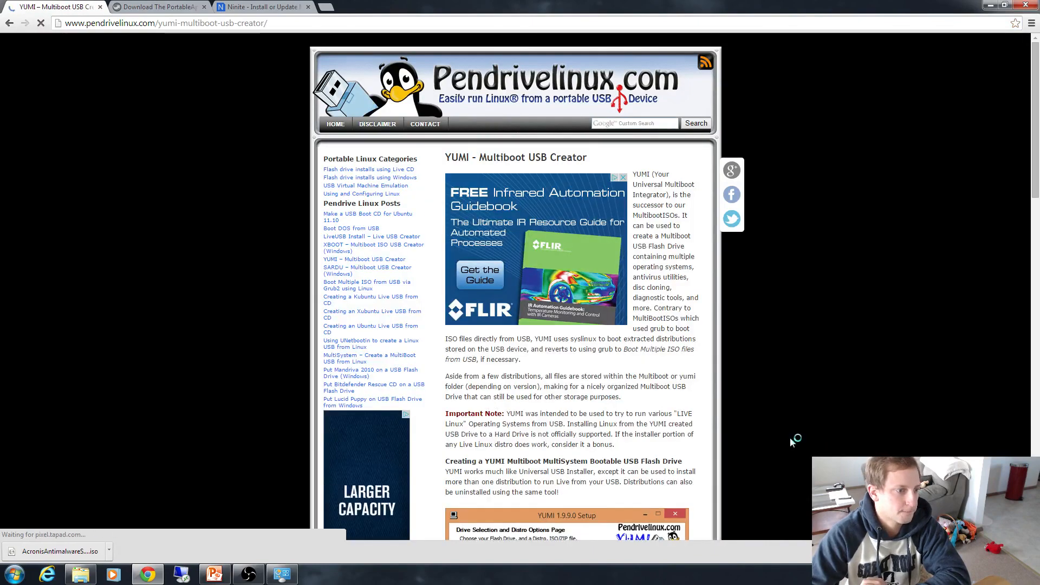
{"action": "scroll", "coordinate": [778, 436], "scroll_direction": "down", "scroll_amount": 8}
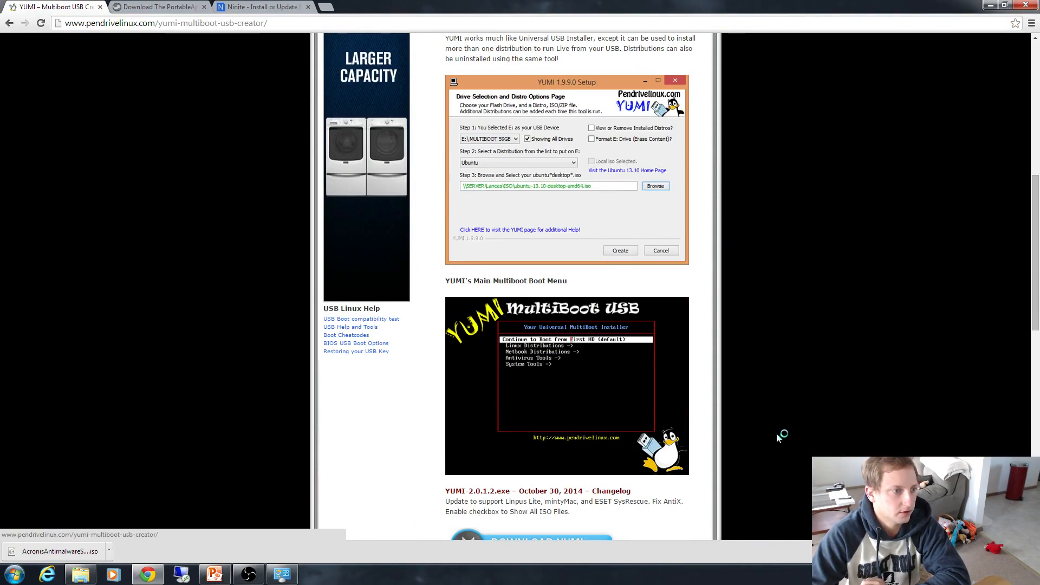
{"action": "scroll", "coordinate": [776, 434], "scroll_direction": "down", "scroll_amount": 2}
{"action": "left_click", "coordinate": [556, 441]}
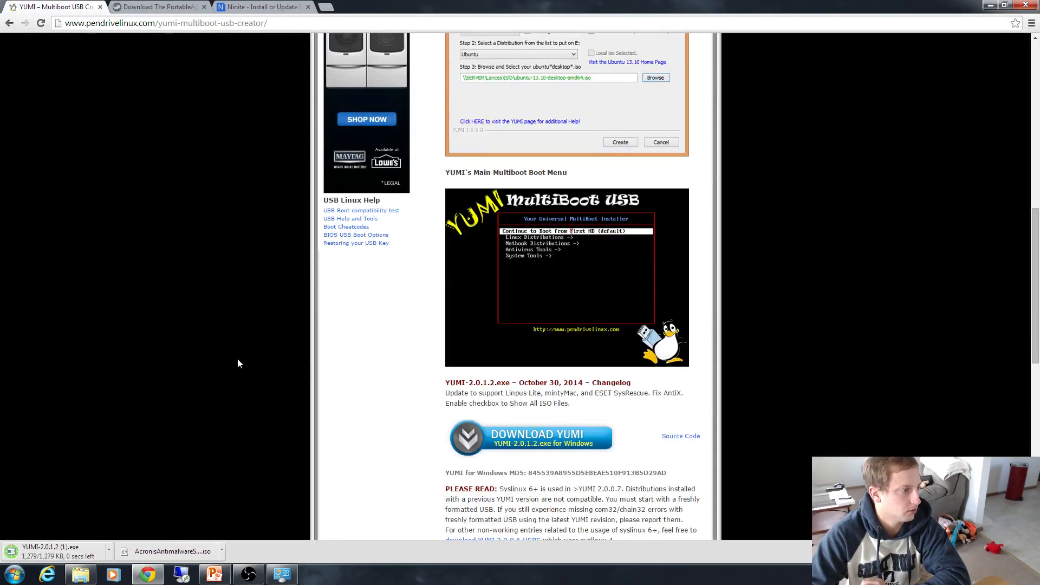
Launch the downloaded YUMI setup past its licence agreement and choose G:\ as the USB device with formatting enabled.
{"action": "left_click", "coordinate": [61, 554]}
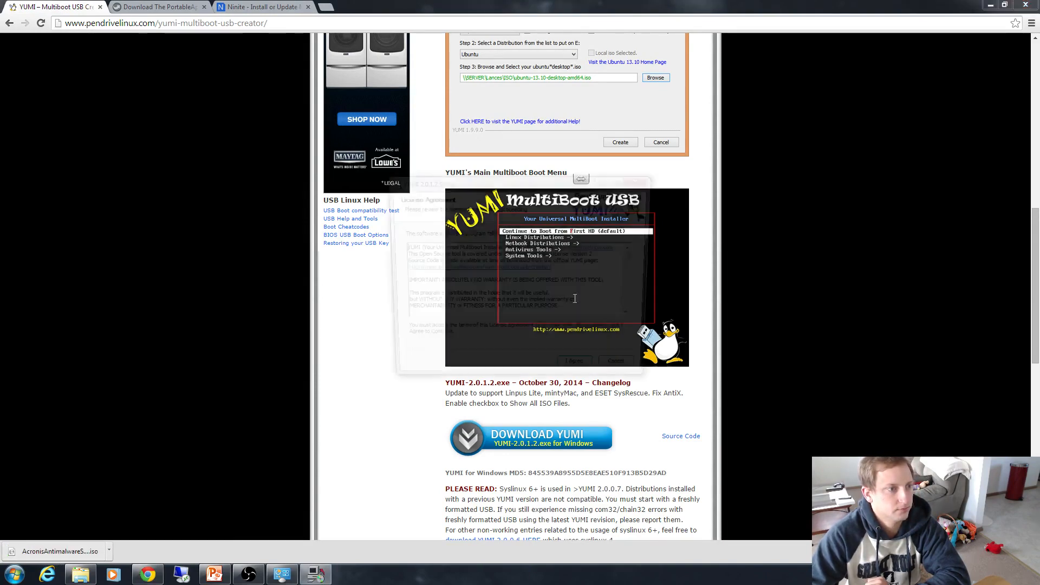
{"action": "left_click", "coordinate": [579, 373]}
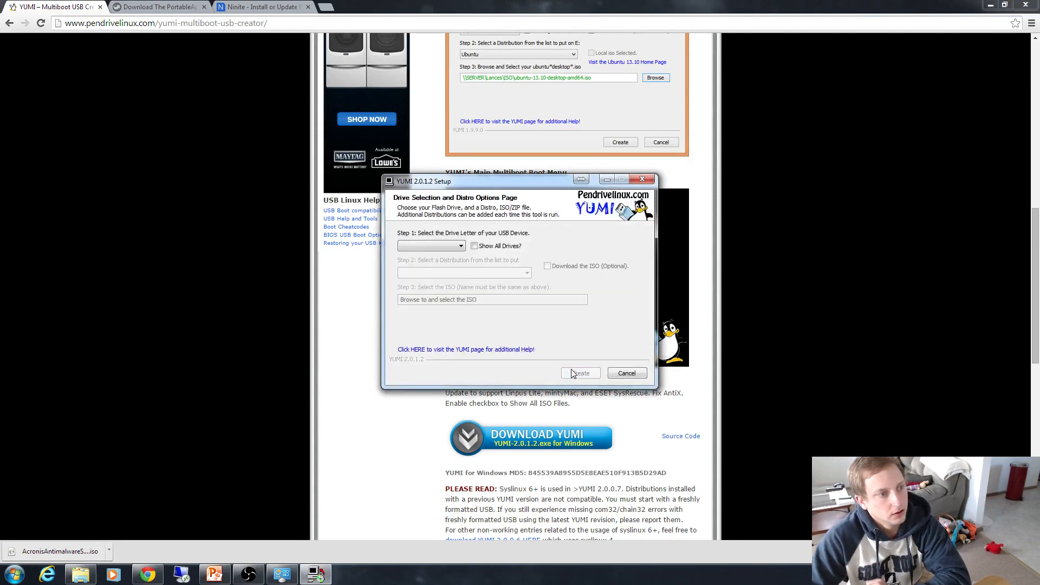
{"action": "left_click", "coordinate": [436, 246]}
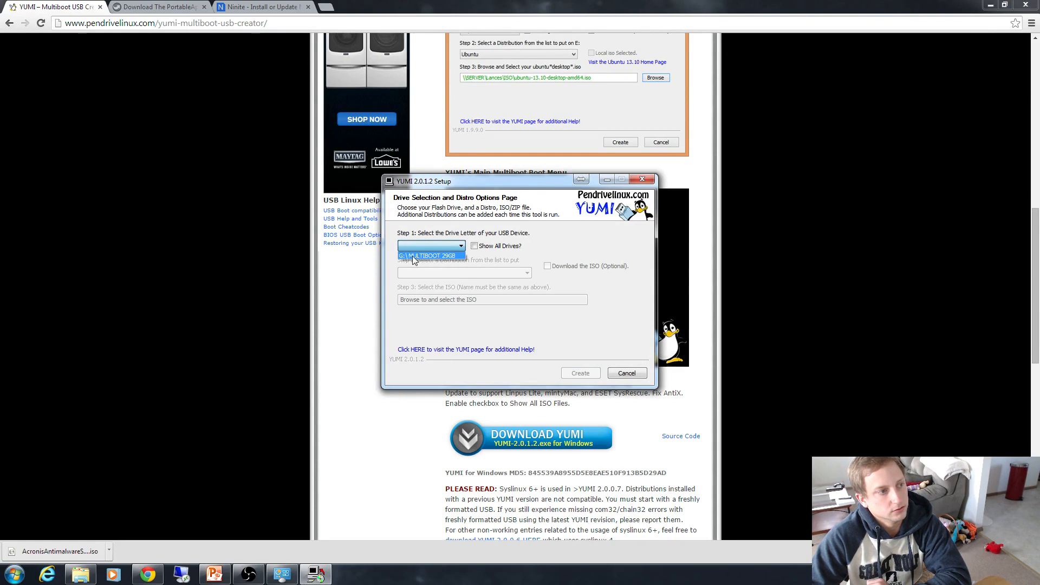
{"action": "left_click", "coordinate": [431, 255]}
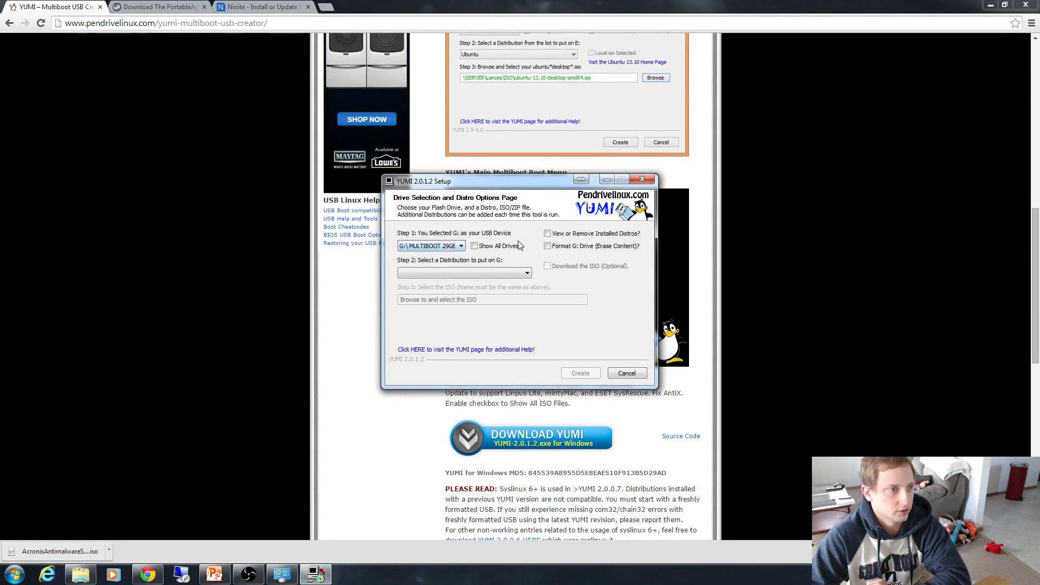
{"action": "left_click", "coordinate": [547, 247]}
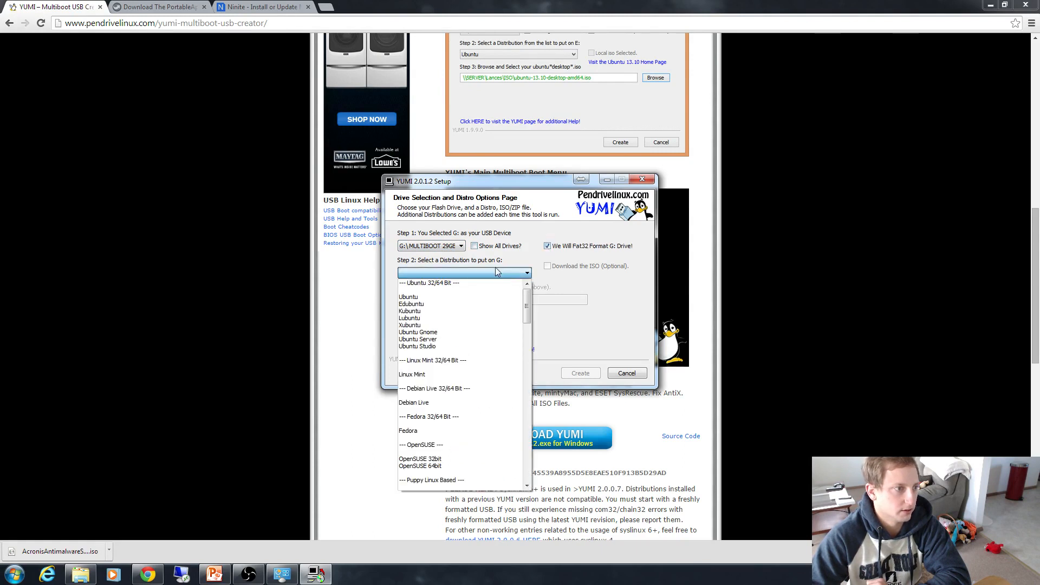
Look through the available distributions and choose AVG Rescue CD (Antivirus Scanner) for the G: drive.
{"action": "left_click_drag", "start_coordinate": [520, 310], "coordinate": [521, 415]}
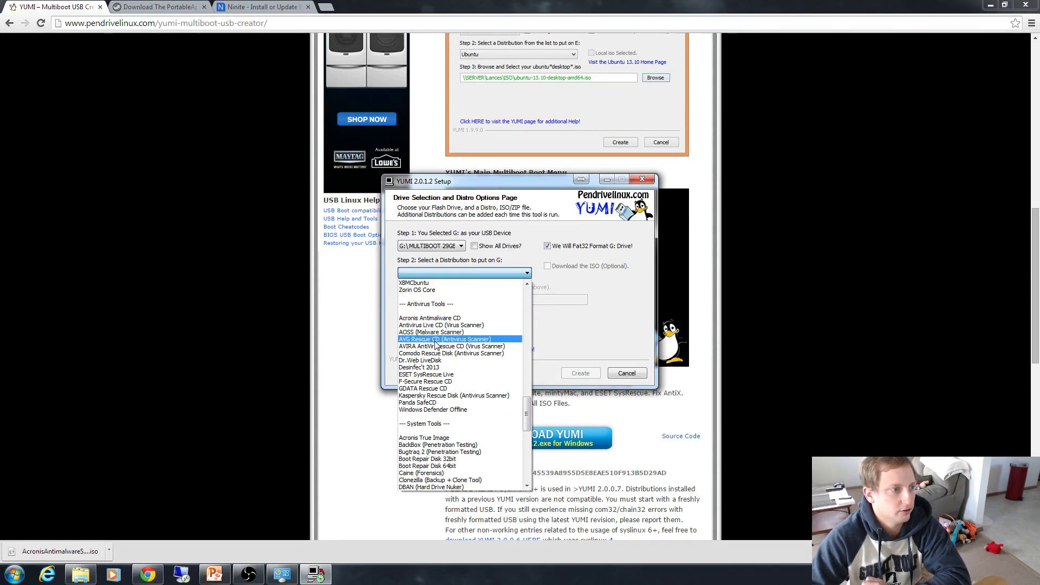
{"action": "left_click", "coordinate": [580, 349]}
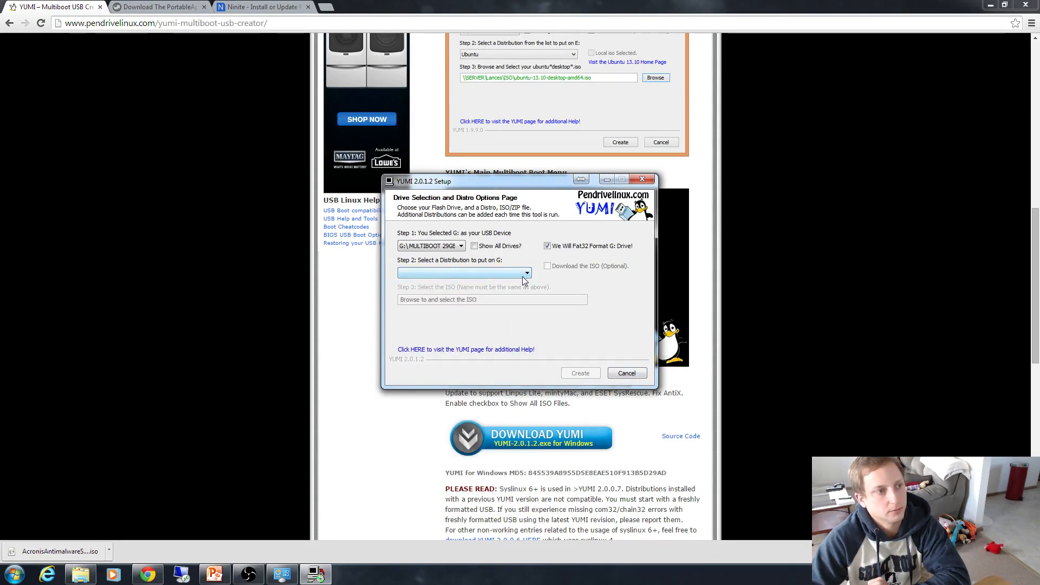
{"action": "left_click", "coordinate": [499, 272]}
{"action": "scroll", "coordinate": [486, 420], "scroll_direction": "down", "scroll_amount": 20}
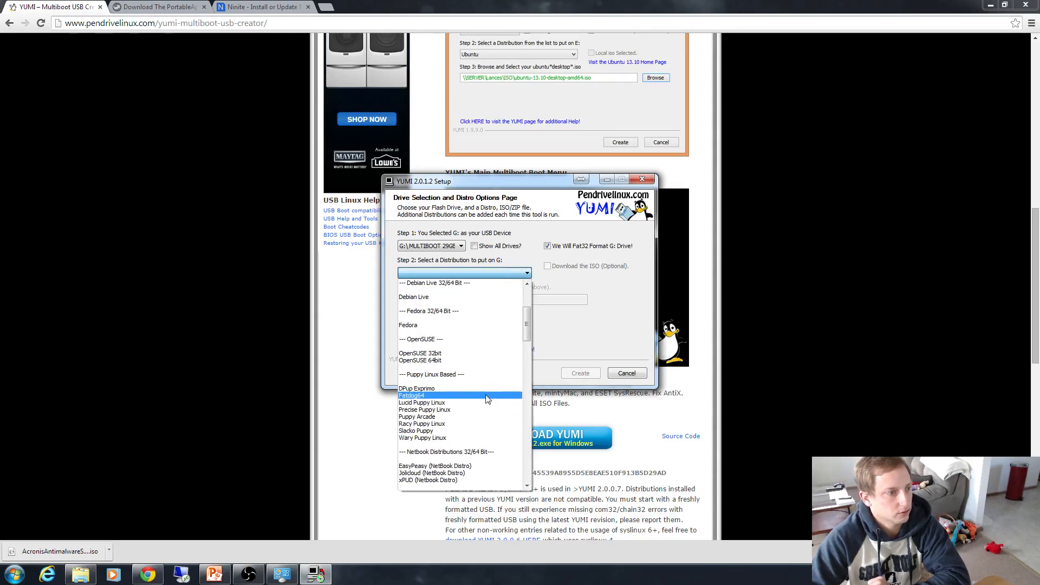
{"action": "scroll", "coordinate": [469, 406], "scroll_direction": "down", "scroll_amount": 9}
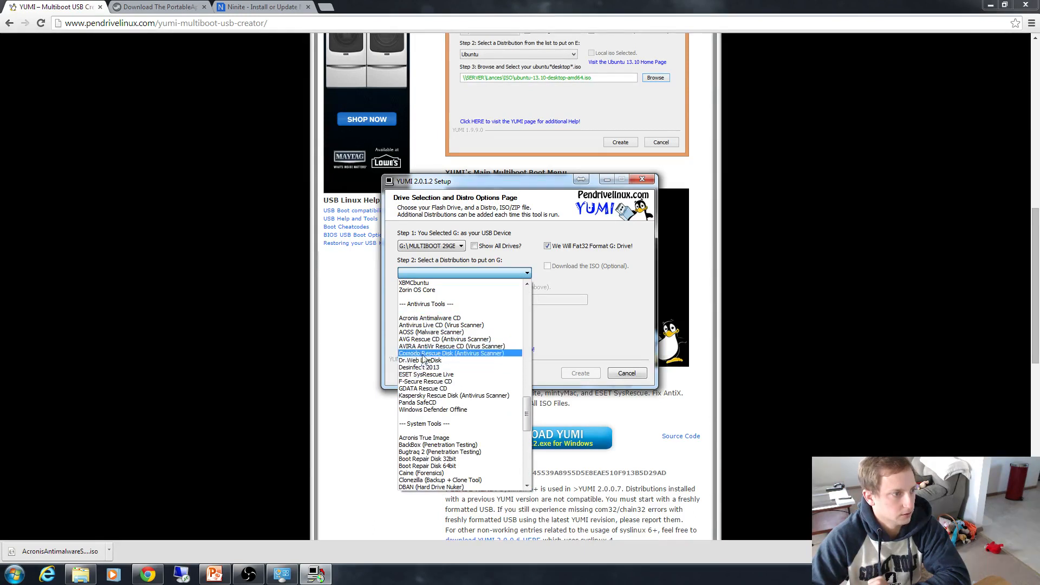
{"action": "left_click", "coordinate": [428, 339]}
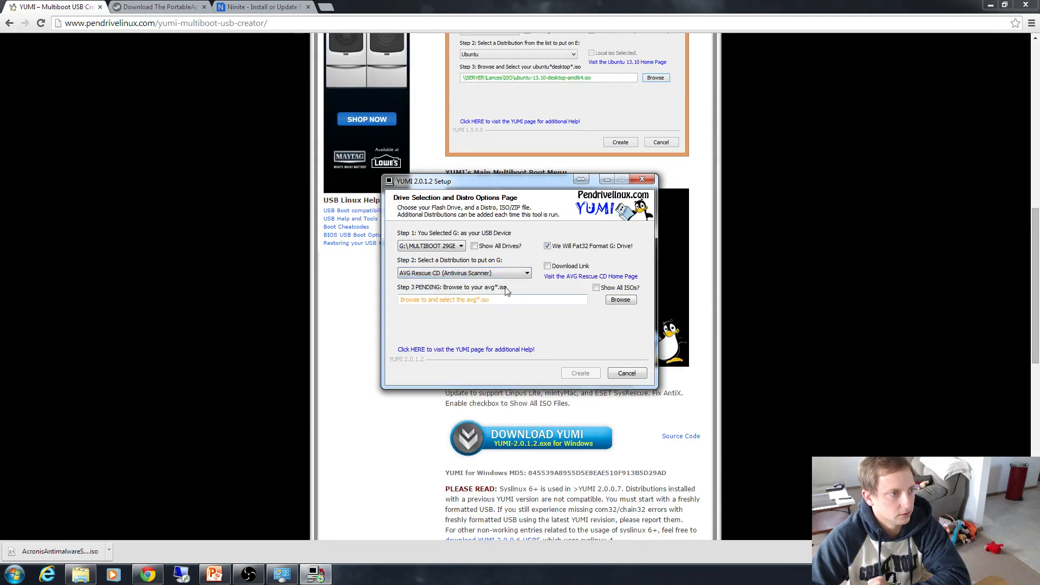
Start the AVG Rescue CD ISO download through YUMI's download link.
{"action": "left_click", "coordinate": [547, 266]}
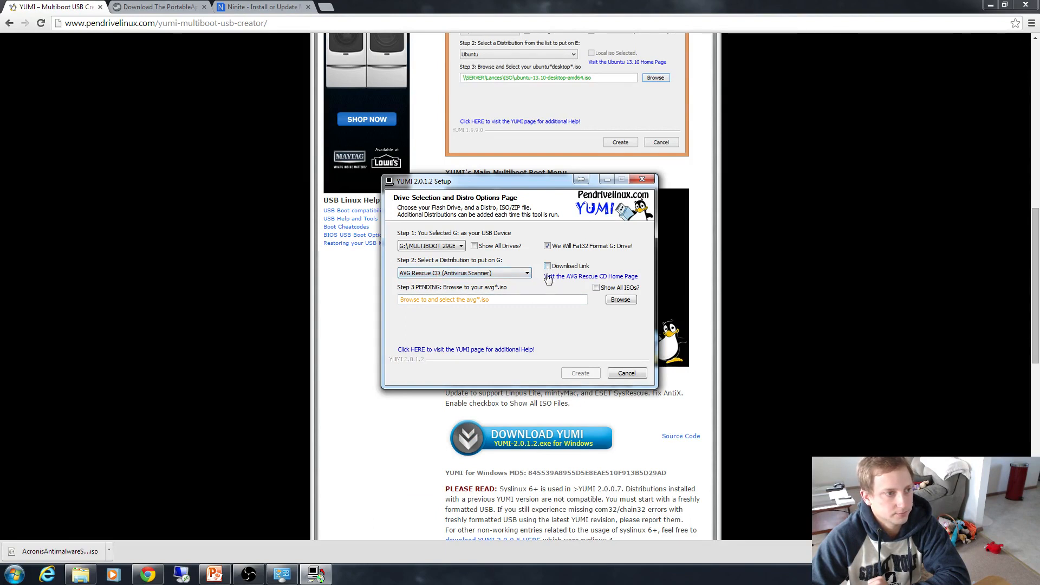
{"action": "left_click", "coordinate": [546, 267]}
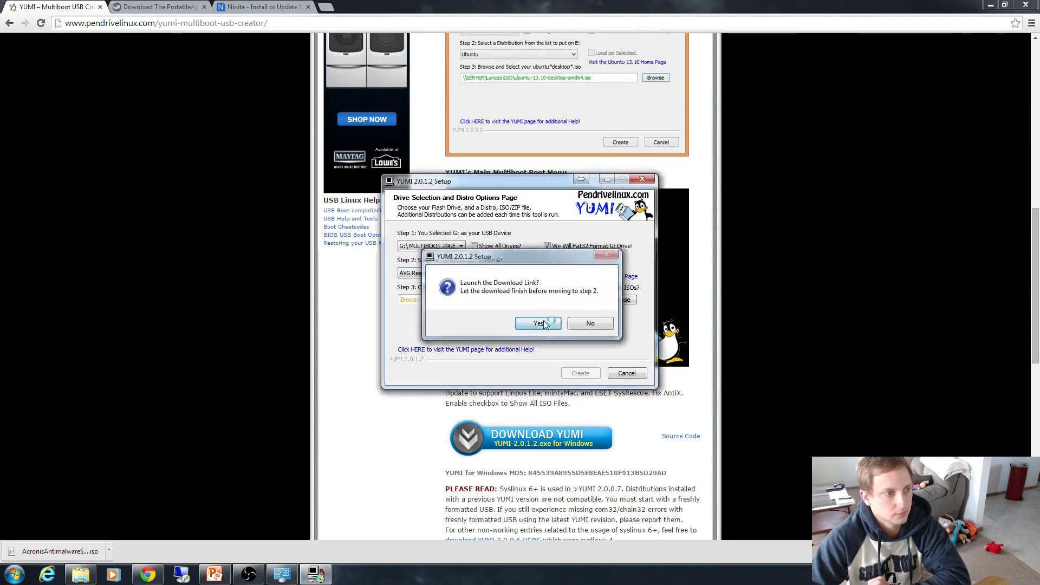
{"action": "left_click", "coordinate": [539, 323]}
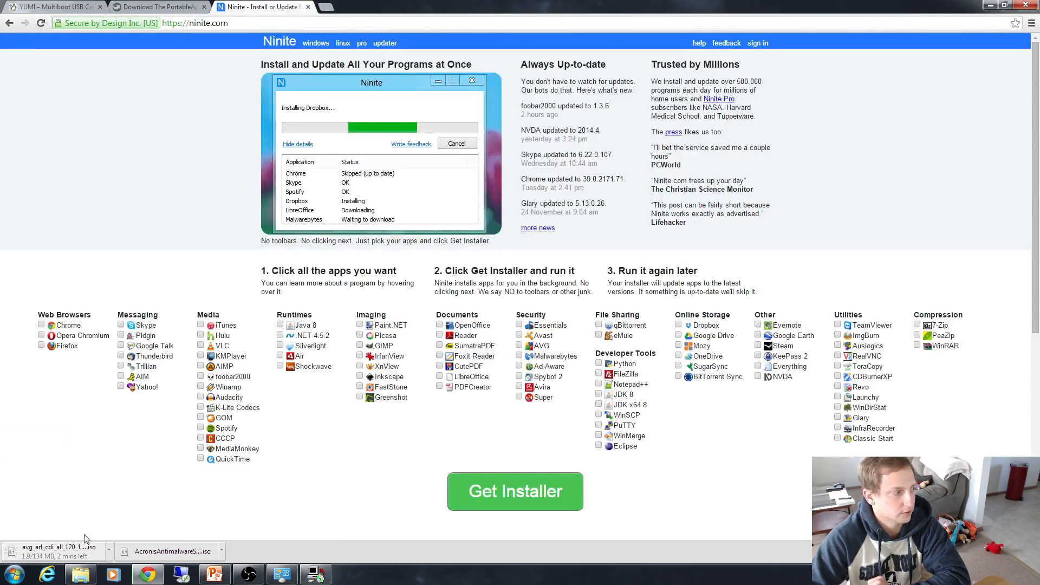
Return to YUMI, select avg_arl_cdi_all_120_140716a7851.iso from Downloads as the ISO, and cancel the setup without creating the drive.
{"action": "left_click", "coordinate": [316, 574]}
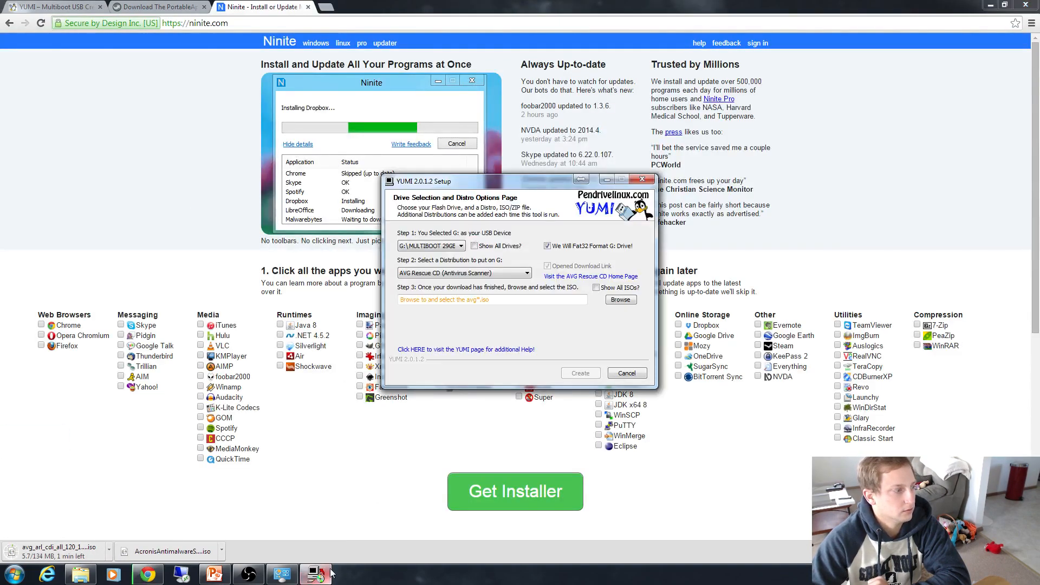
{"action": "left_click", "coordinate": [620, 300]}
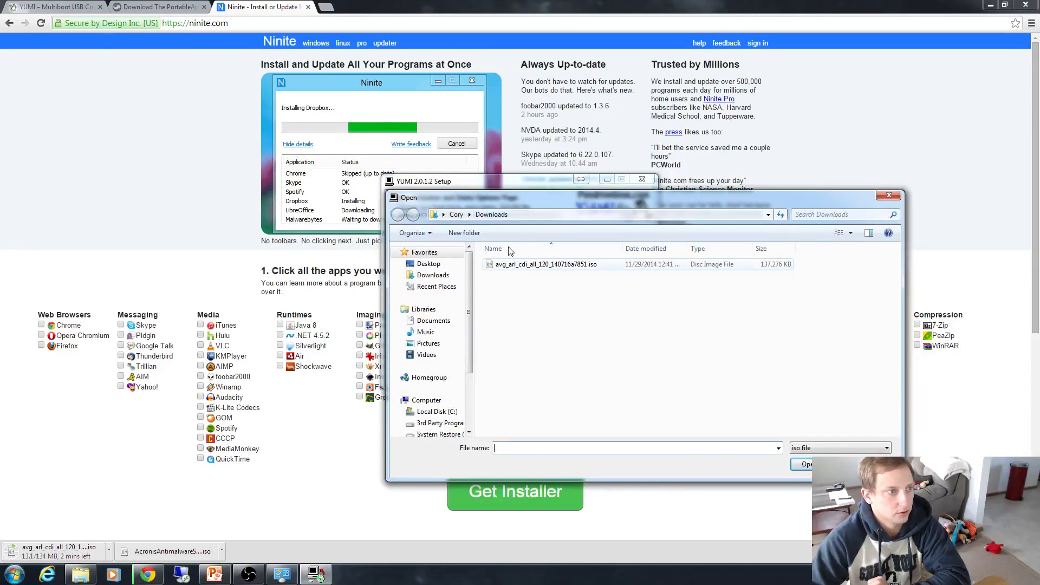
{"action": "double_click", "coordinate": [563, 265]}
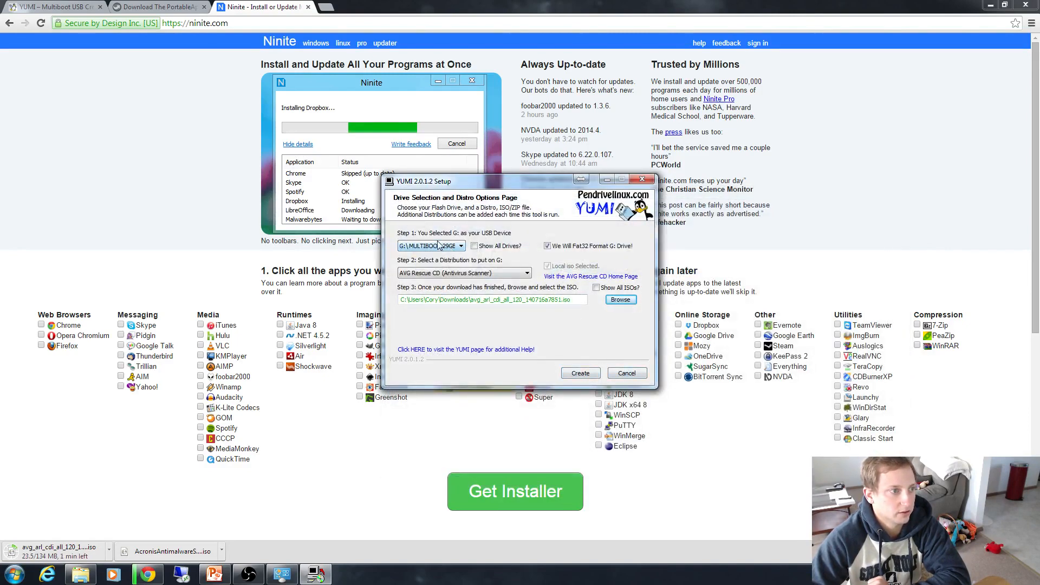
{"action": "left_click", "coordinate": [622, 375]}
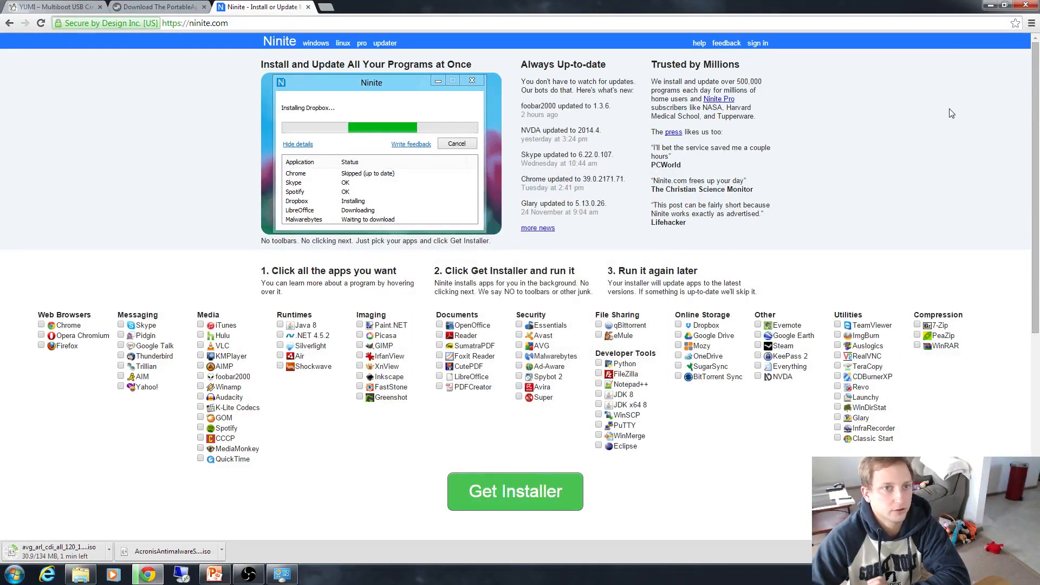
Minimize the browser and bring up the File Explorer window for the PortableApps.com (G:) drive, moving it higher on the desktop.
{"action": "left_click", "coordinate": [990, 4]}
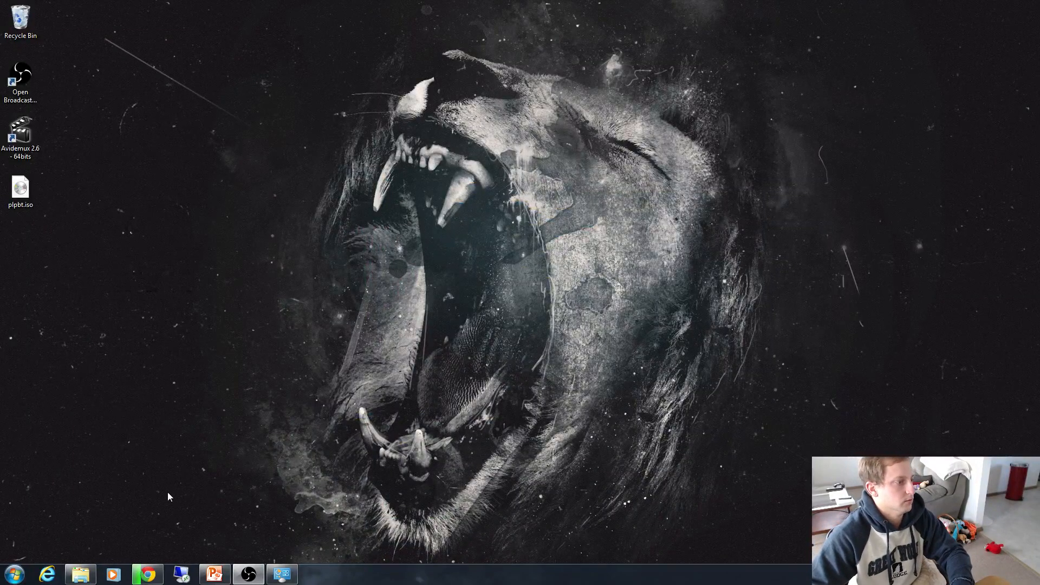
{"action": "left_click", "coordinate": [80, 574]}
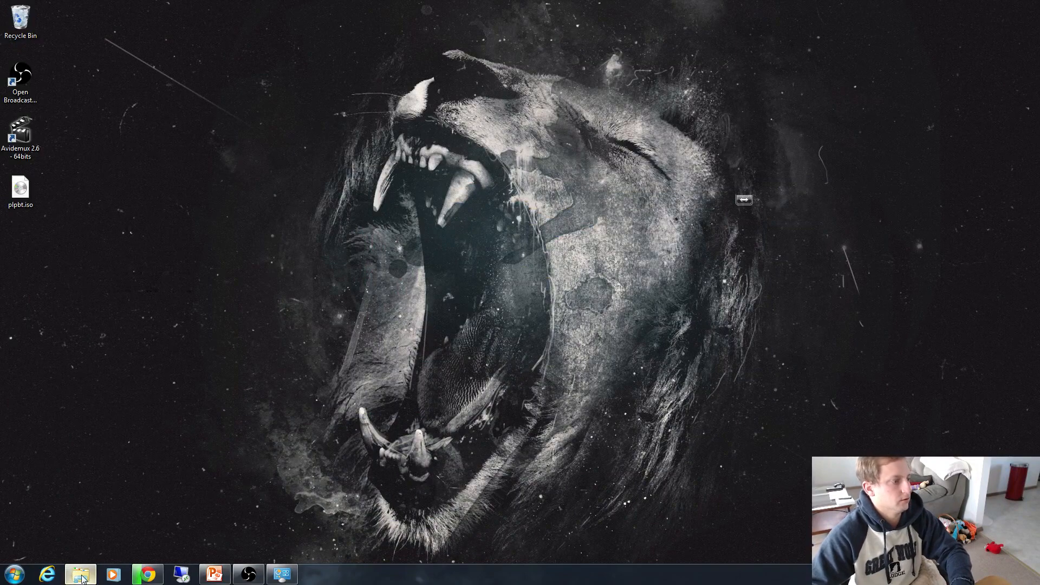
{"action": "left_click", "coordinate": [355, 219]}
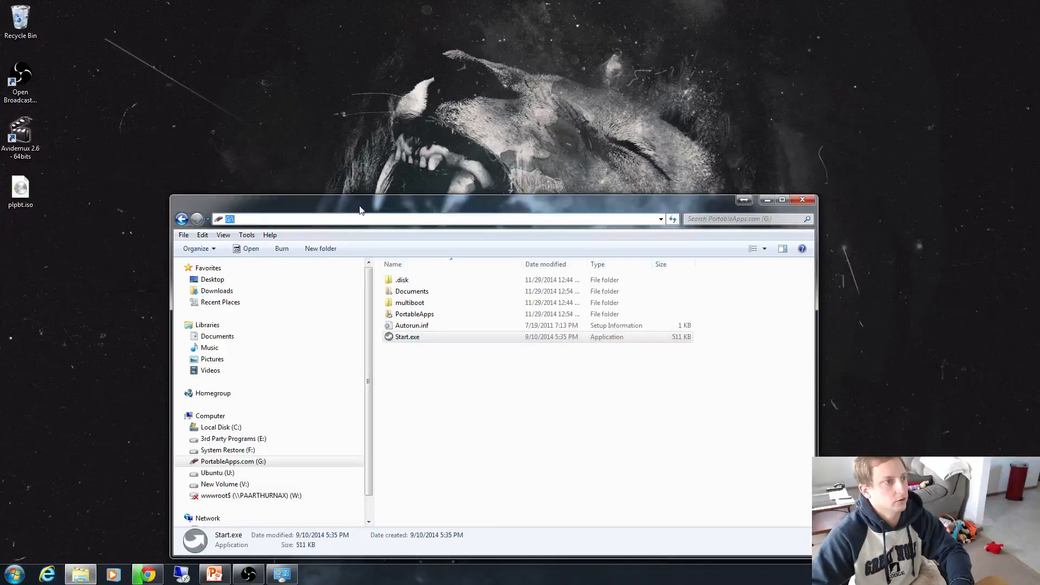
{"action": "left_click_drag", "start_coordinate": [359, 210], "coordinate": [336, 79]}
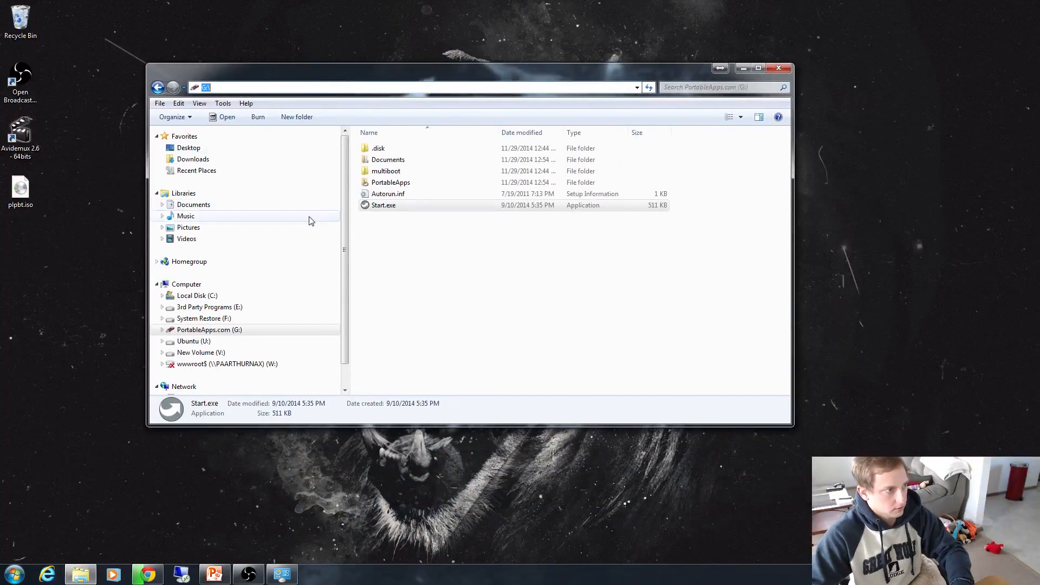
{"action": "left_click", "coordinate": [278, 331]}
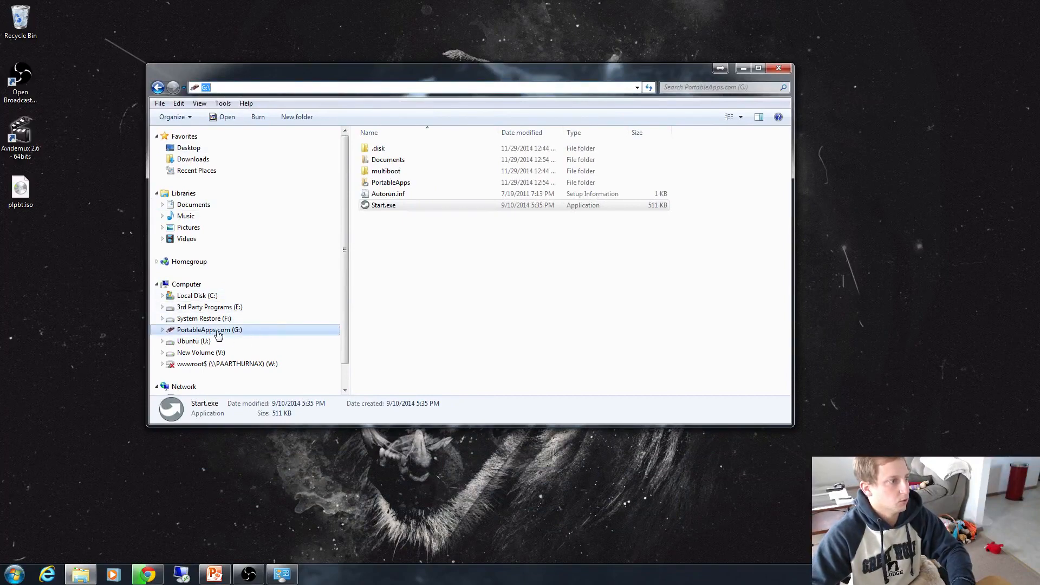
Open the VMware folder on the 3rd Party Programs (E:) drive and launch vmplayer.exe.
{"action": "left_click", "coordinate": [201, 309]}
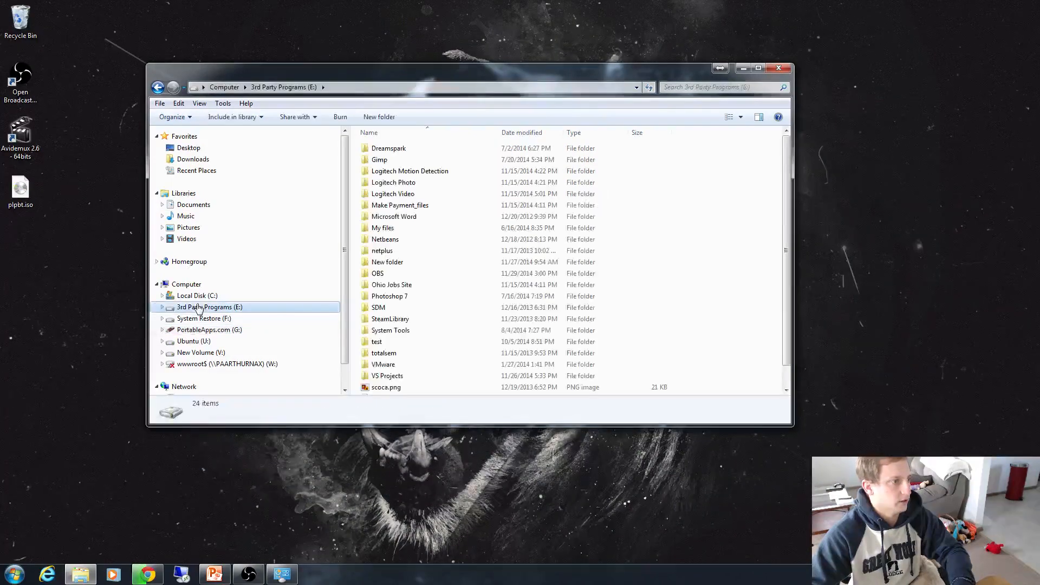
{"action": "double_click", "coordinate": [391, 363]}
{"action": "scroll", "coordinate": [446, 325], "scroll_direction": "down", "scroll_amount": 10}
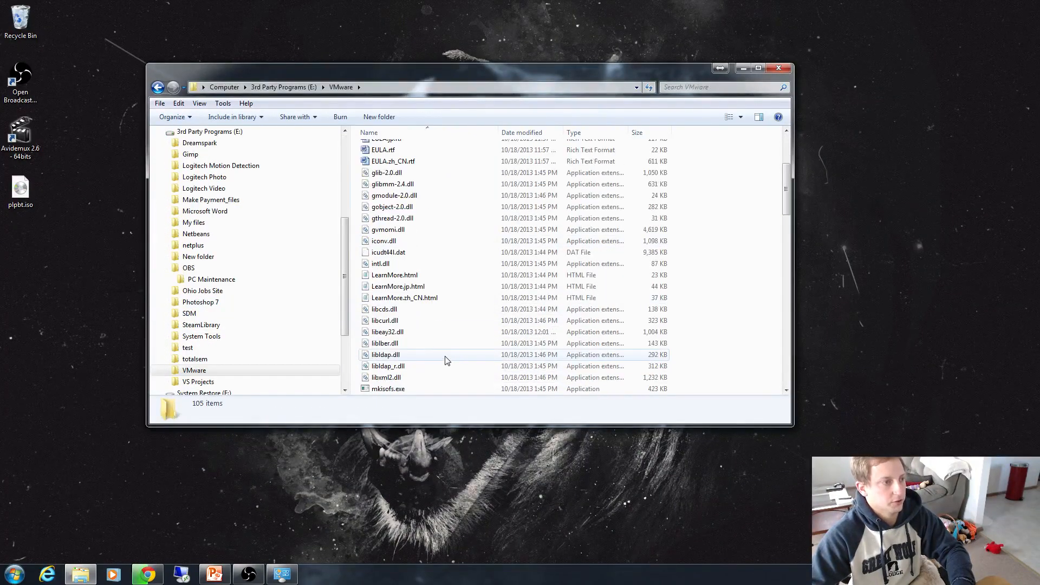
{"action": "scroll", "coordinate": [447, 360], "scroll_direction": "down", "scroll_amount": 5}
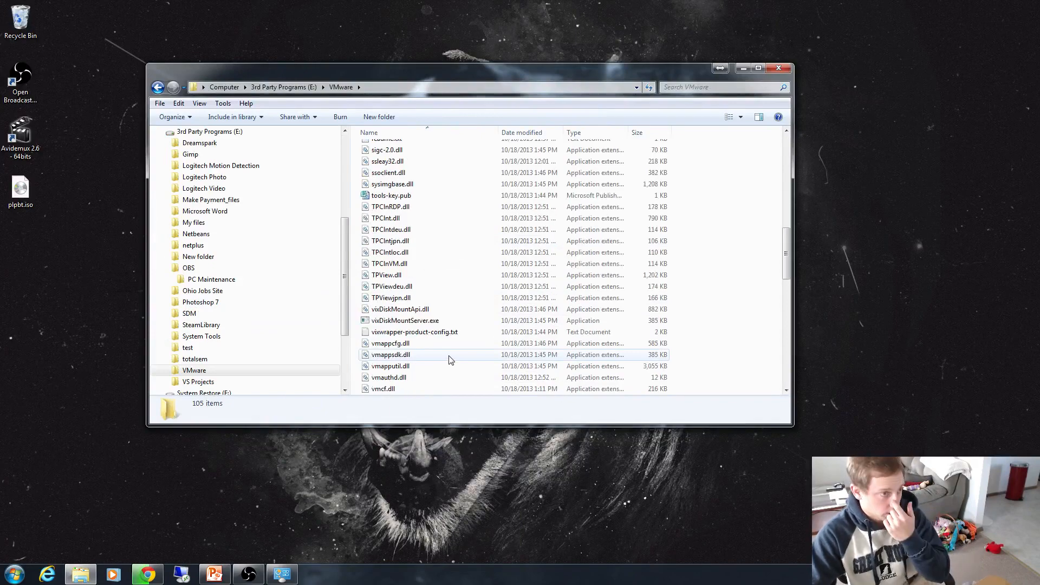
{"action": "scroll", "coordinate": [447, 346], "scroll_direction": "down", "scroll_amount": 6}
{"action": "scroll", "coordinate": [445, 322], "scroll_direction": "down", "scroll_amount": 9}
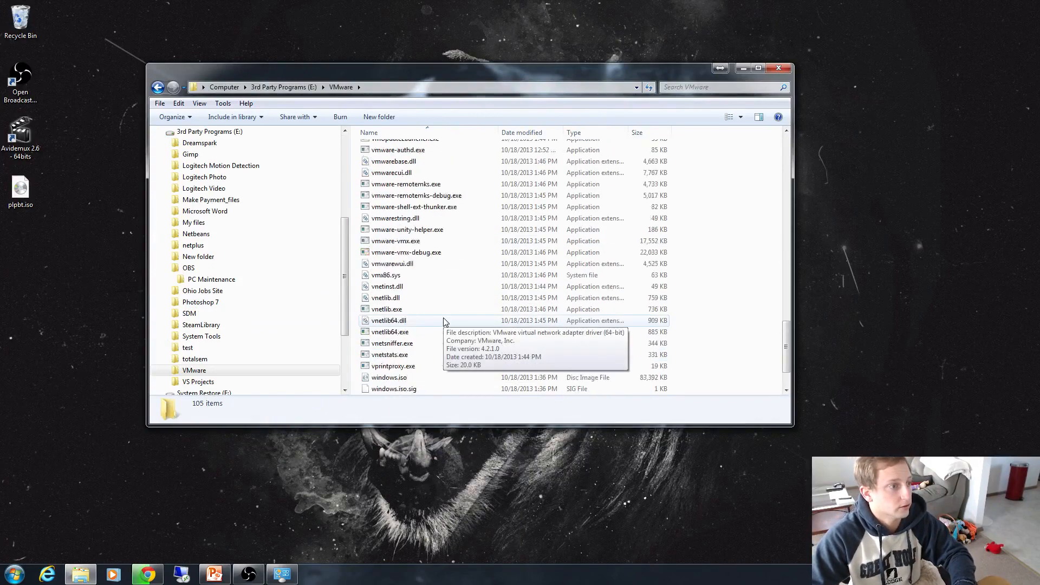
{"action": "scroll", "coordinate": [443, 322], "scroll_direction": "up", "scroll_amount": 5}
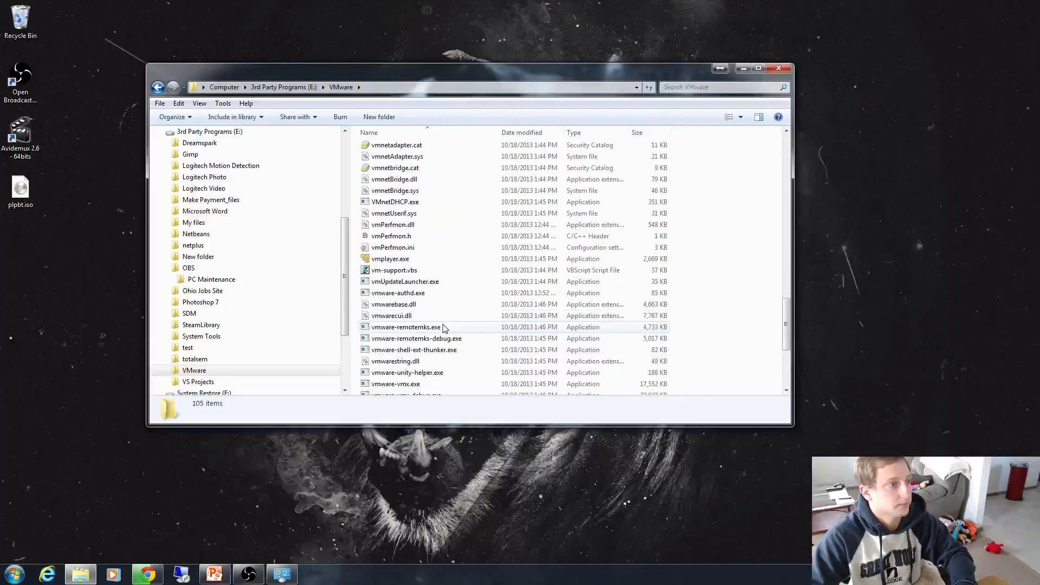
{"action": "double_click", "coordinate": [418, 260]}
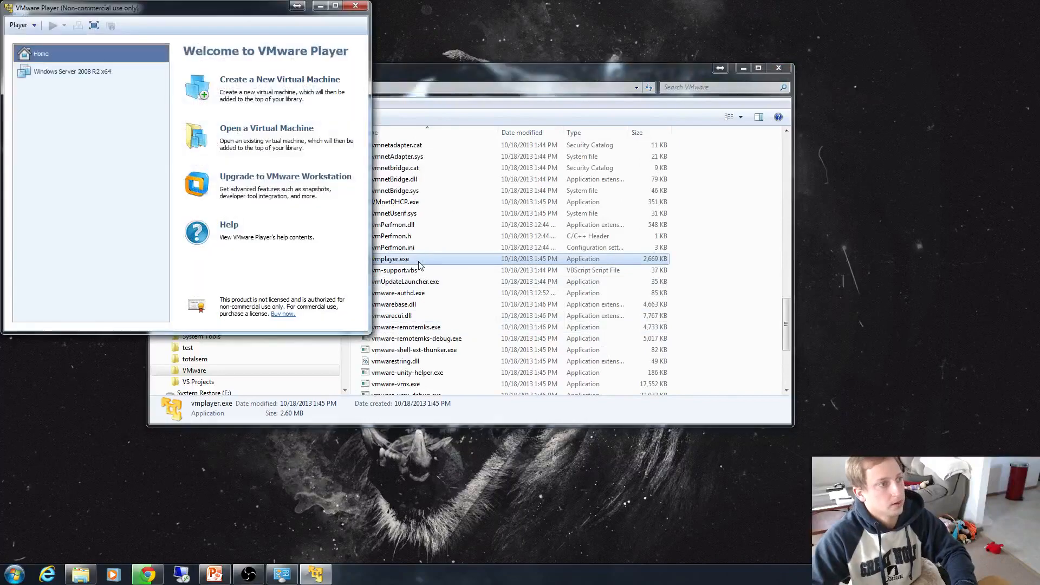
Start the Windows Server 2008 R2 x64 virtual machine and enter its BIOS Boot Menu during startup.
{"action": "left_click", "coordinate": [89, 74]}
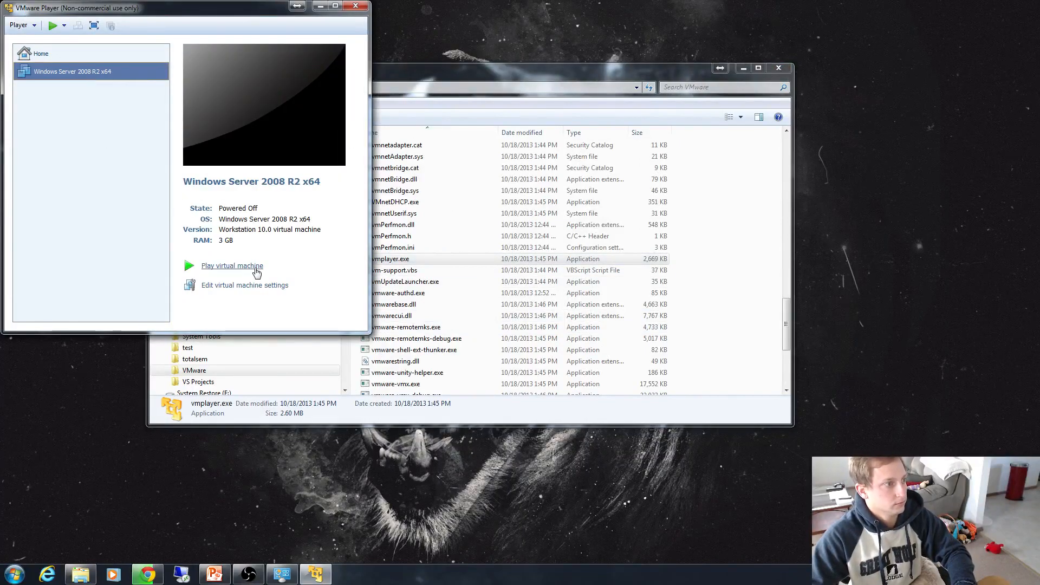
{"action": "left_click", "coordinate": [257, 271]}
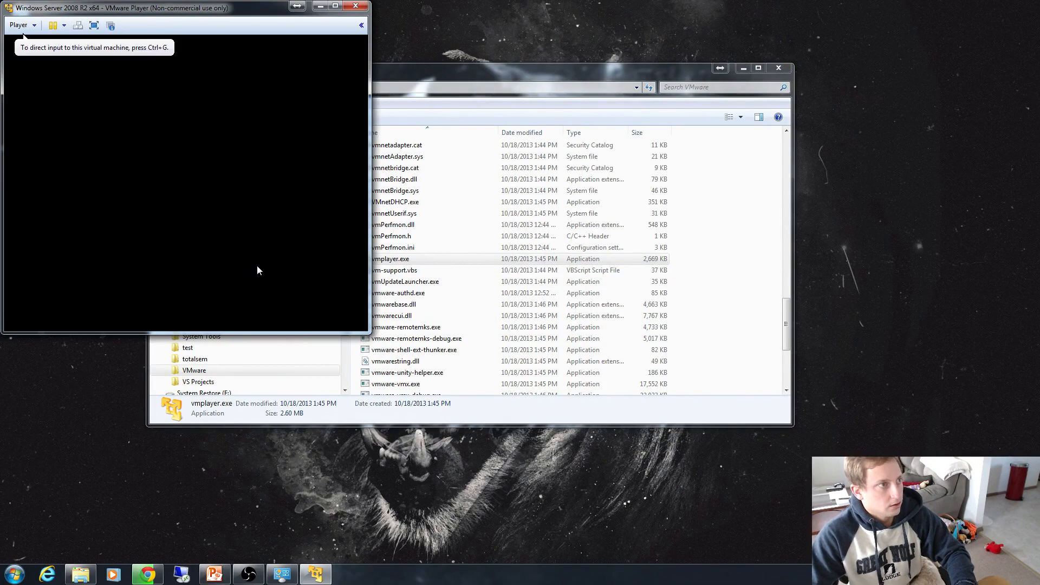
{"action": "left_click", "coordinate": [214, 184]}
{"action": "left_click", "coordinate": [245, 215]}
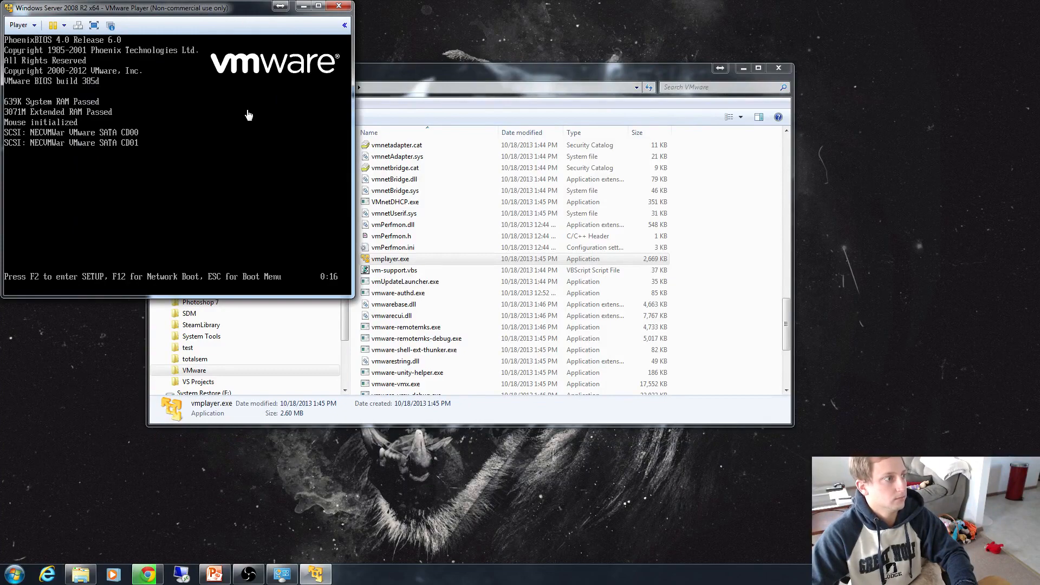
{"action": "left_click", "coordinate": [257, 173]}
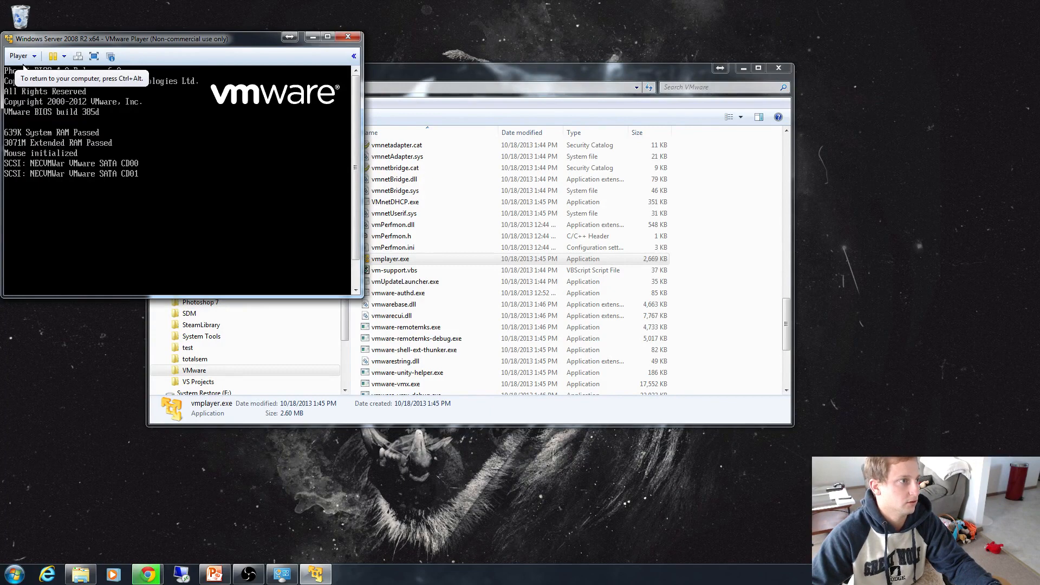
{"action": "key", "text": "Escape"}
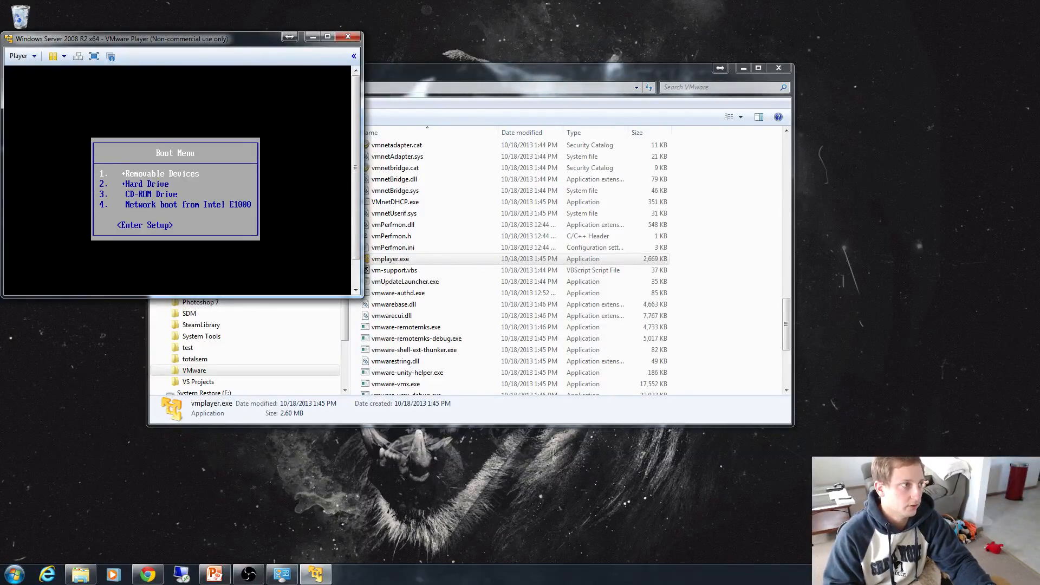
Boot the virtual machine from the CD-ROM Drive and choose USB in the boot manager that loads.
{"action": "key", "text": "Down"}
{"action": "key", "text": "Down"}
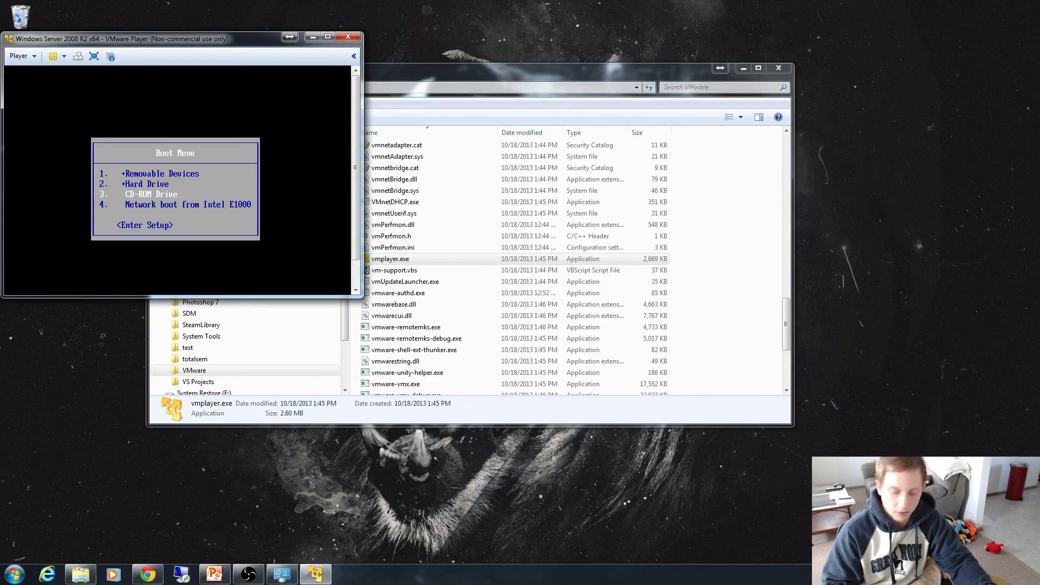
{"action": "key", "text": "Return"}
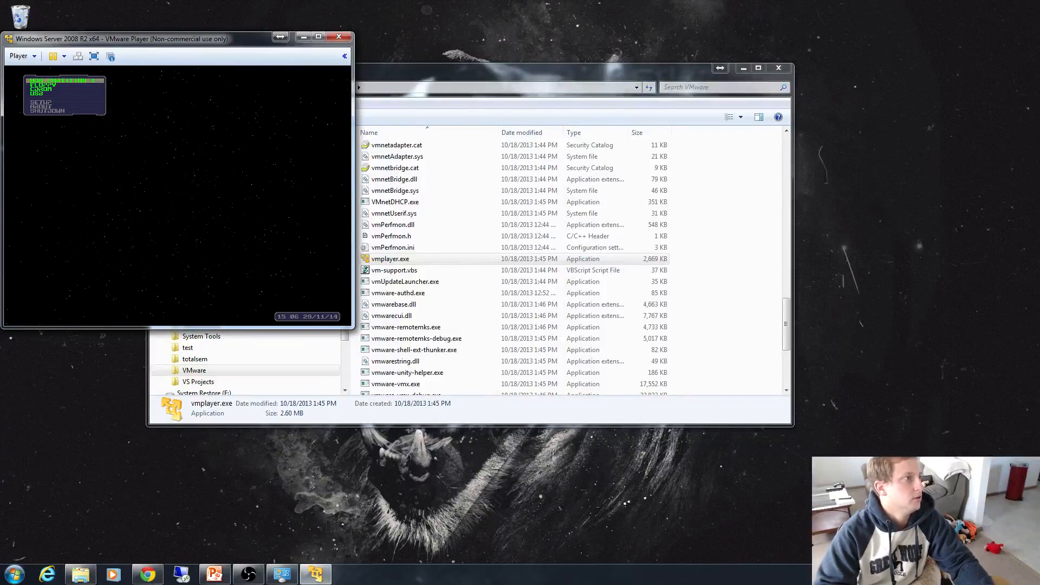
{"action": "key", "text": "Down"}
{"action": "key", "text": "Down"}
{"action": "key", "text": "Down"}
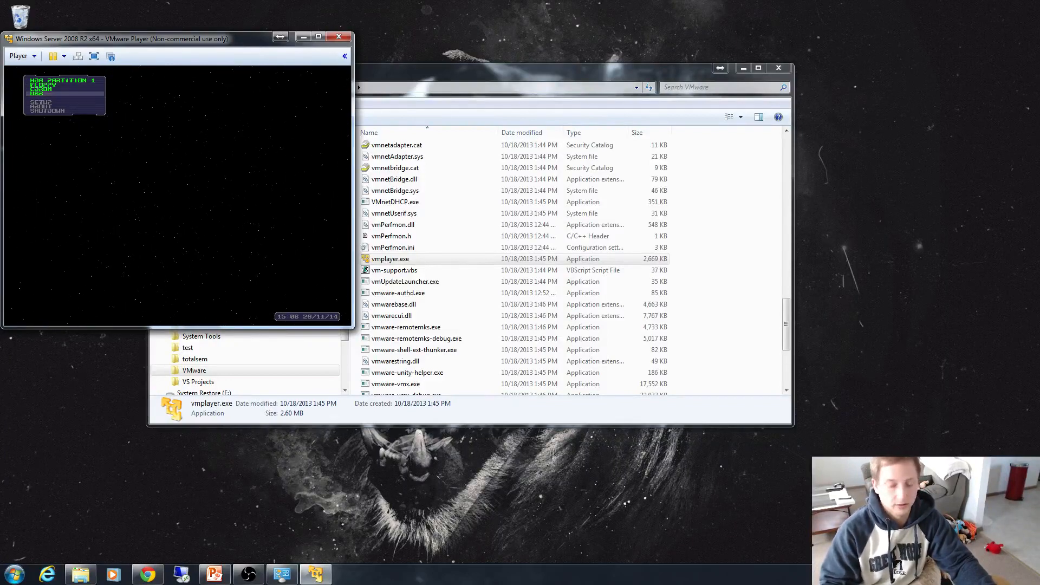
{"action": "key", "text": "Return"}
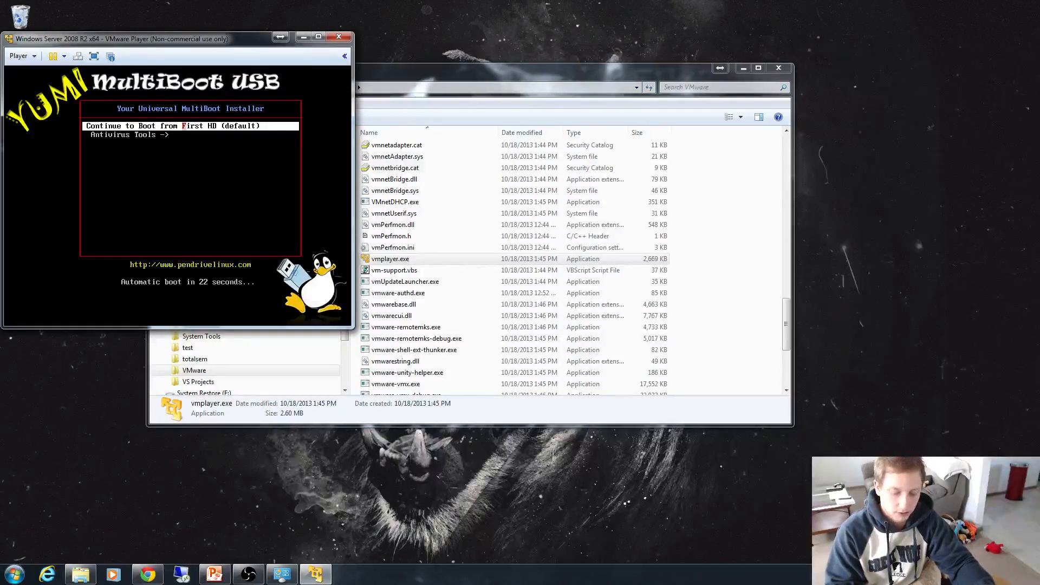
Boot AcronisAntimalwareScanCD from YUMI's Antivirus Tools and choose Start Acronis Rescue CD in its normal mode.
{"action": "key", "text": "Down"}
{"action": "key", "text": "Return"}
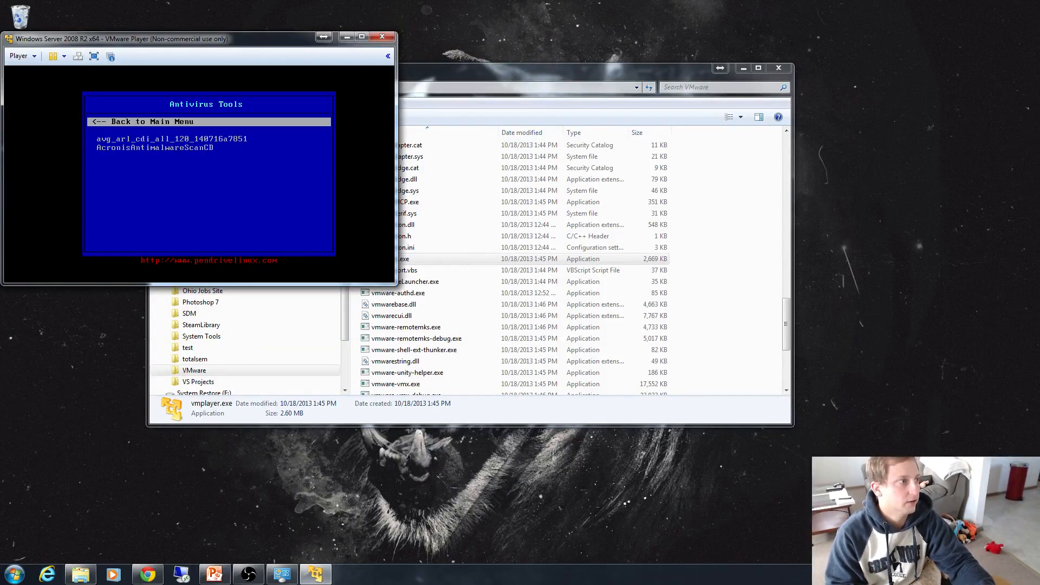
{"action": "key", "text": "Down"}
{"action": "key", "text": "Down"}
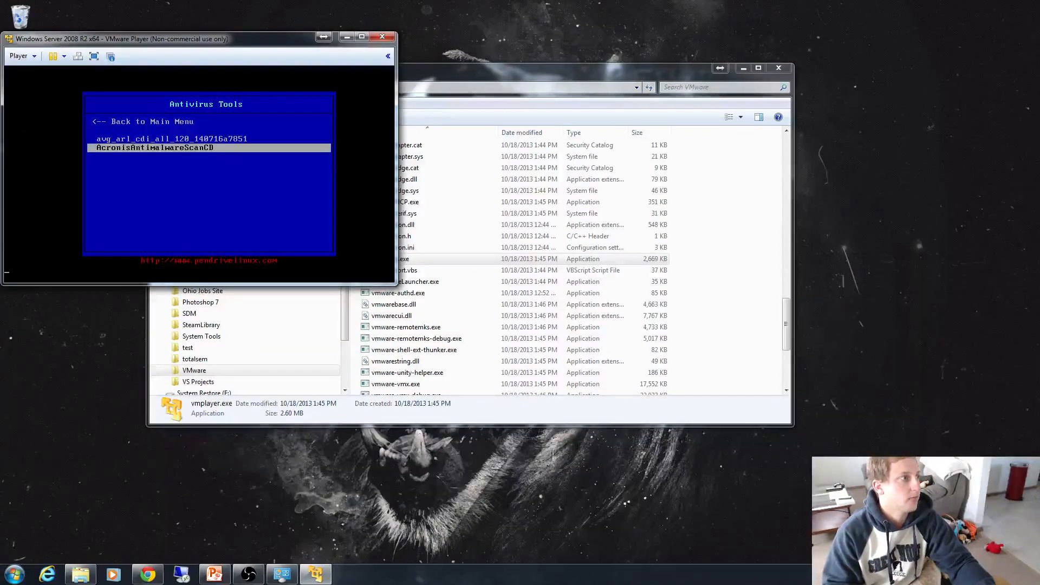
{"action": "key", "text": "Return"}
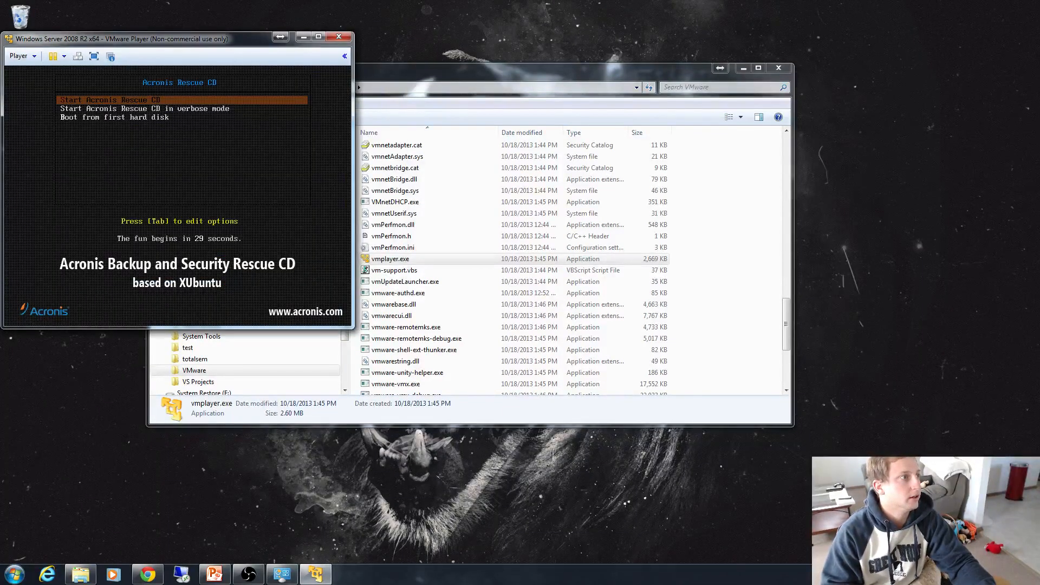
{"action": "key", "text": "Down"}
{"action": "key", "text": "Up"}
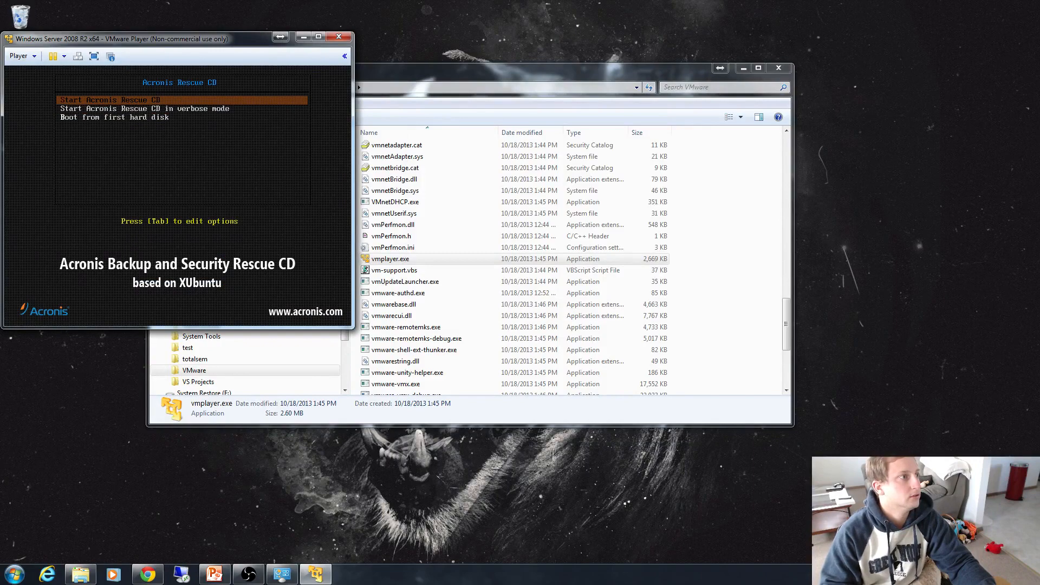
{"action": "key", "text": "Return"}
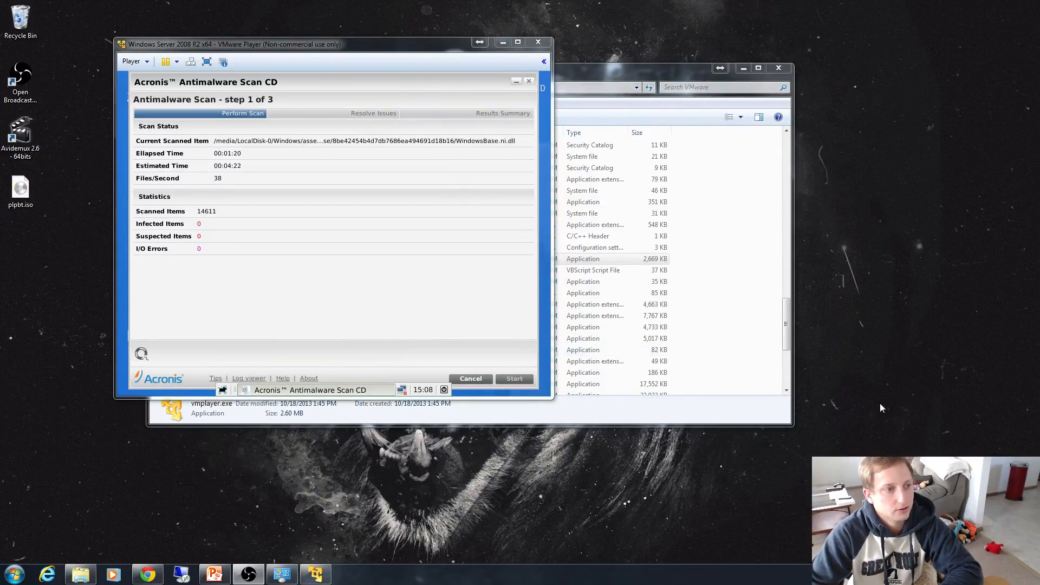
Close the virtual machine by powering it off, and close the File Explorer window.
{"action": "left_click", "coordinate": [538, 43]}
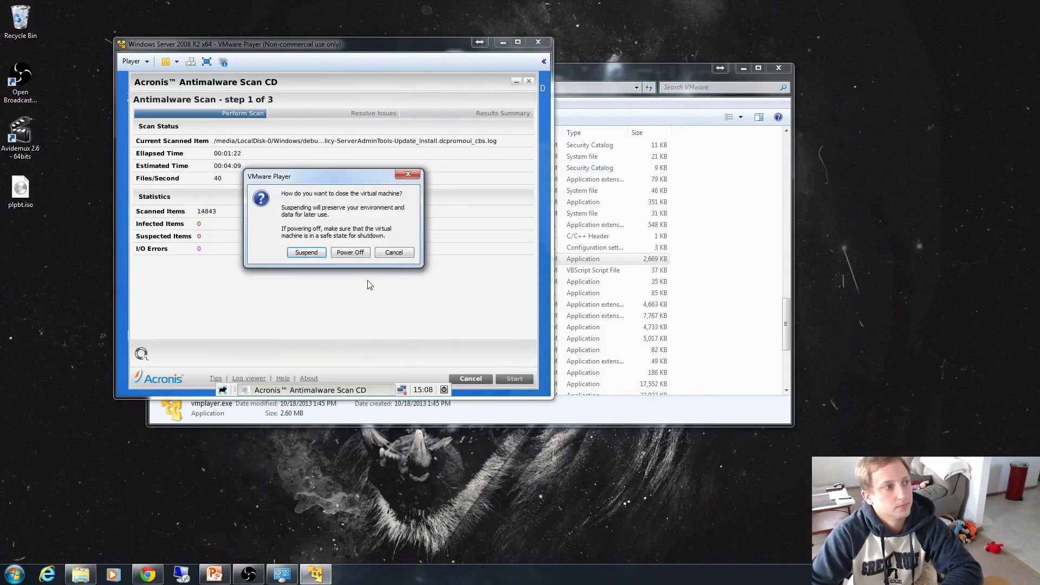
{"action": "left_click", "coordinate": [349, 253]}
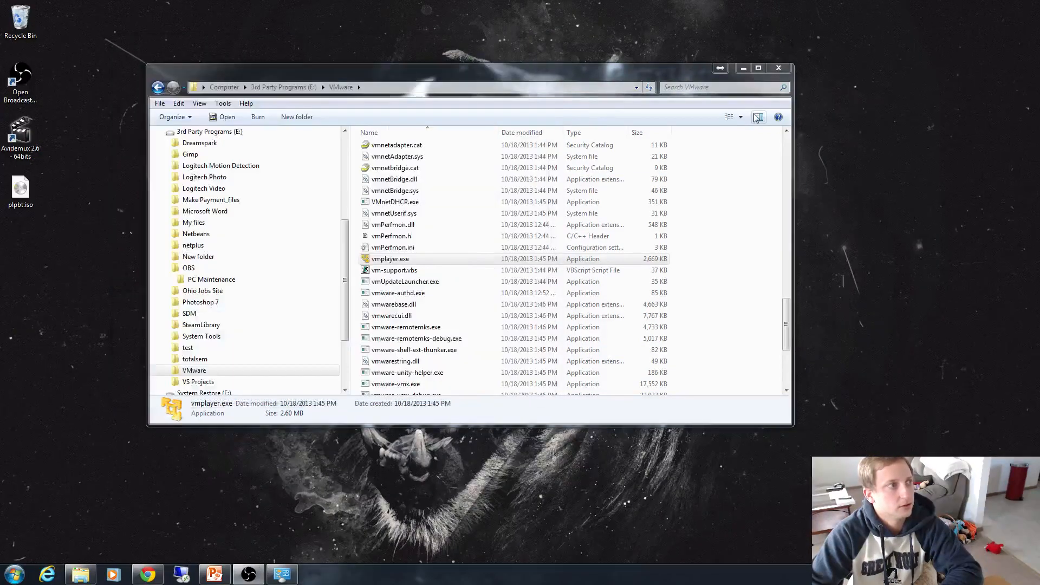
{"action": "left_click", "coordinate": [786, 67]}
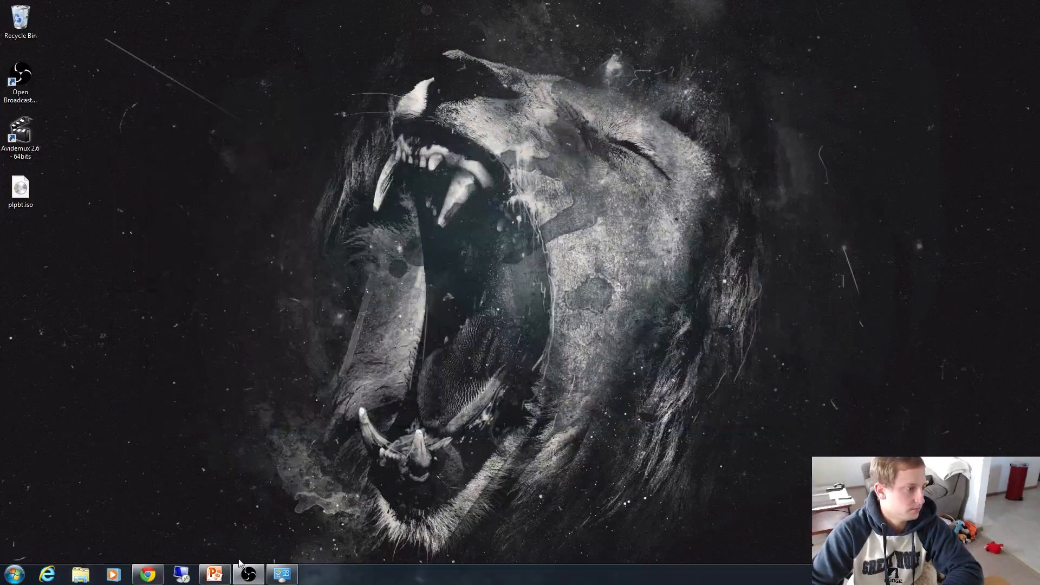
Switch to the Malware Awareness and Removal presentation in PowerPoint and show the Links to Websites slide.
{"action": "left_click", "coordinate": [216, 574]}
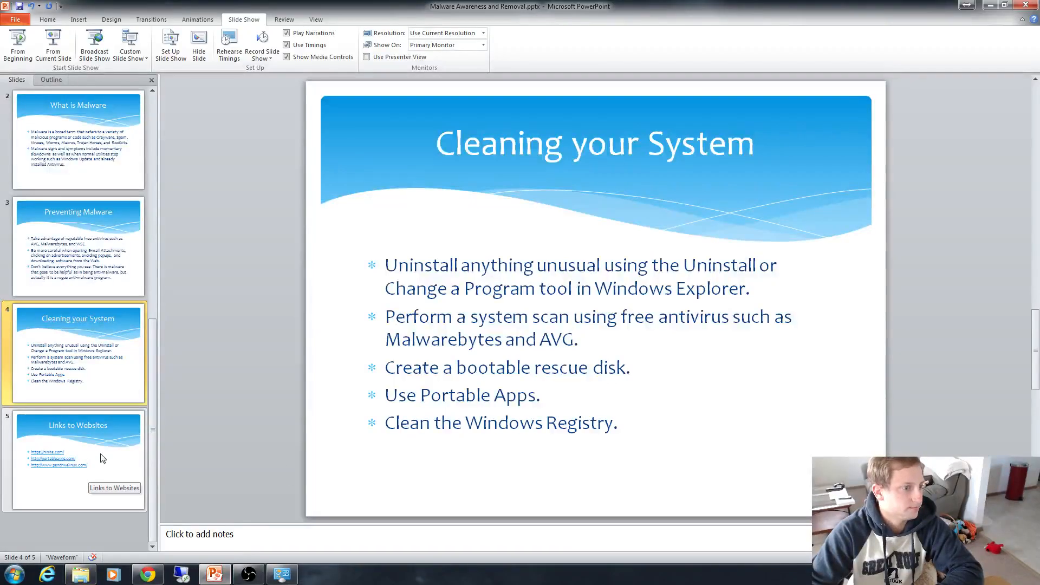
{"action": "left_click", "coordinate": [103, 459]}
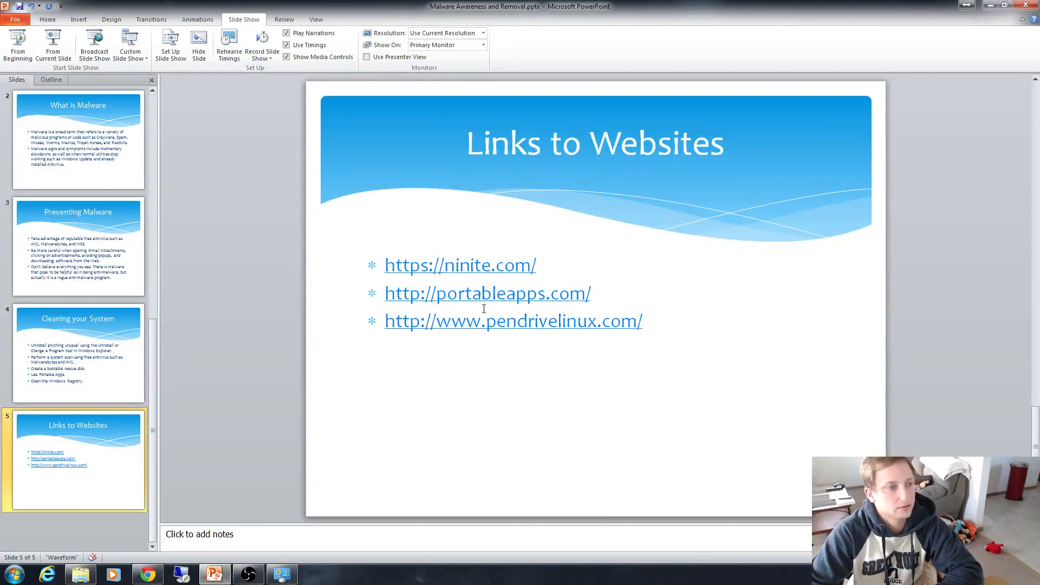